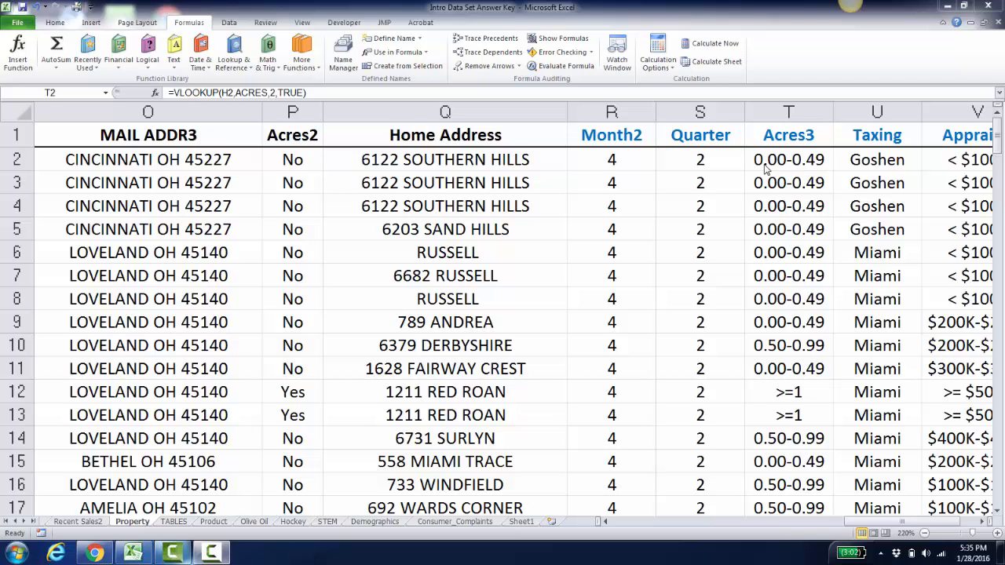
- Inspect the VLOOKUP formula in cell T2 of the Acres3 column without changing it
{"action": "left_click", "coordinate": [765, 157]}
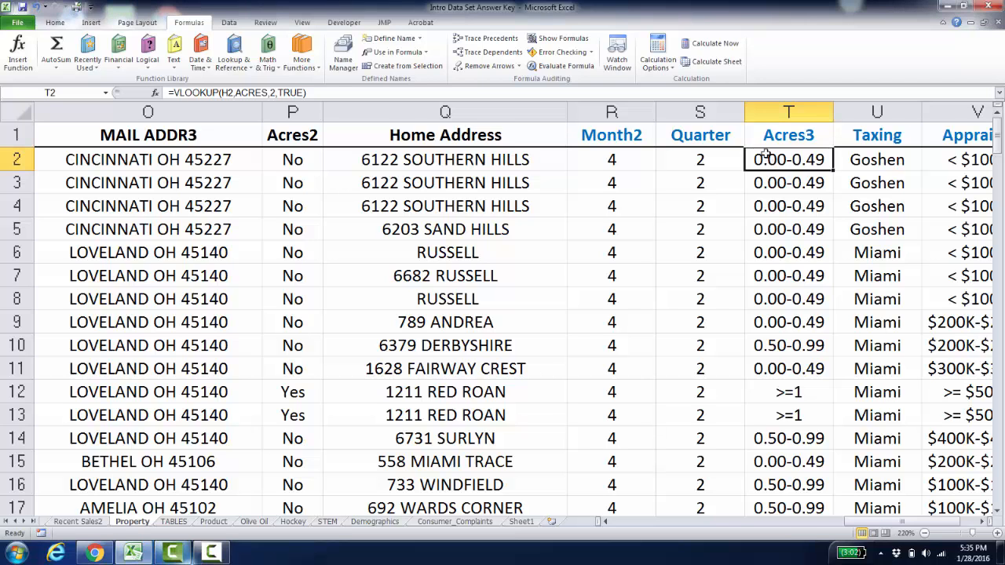
{"action": "double_click", "coordinate": [765, 156]}
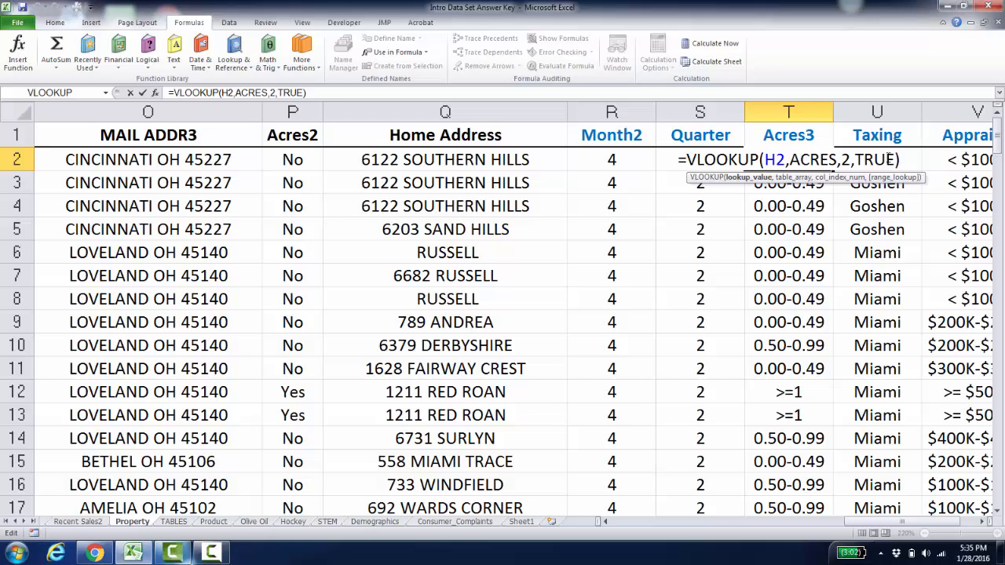
{"action": "key", "text": "ctrl+Return"}
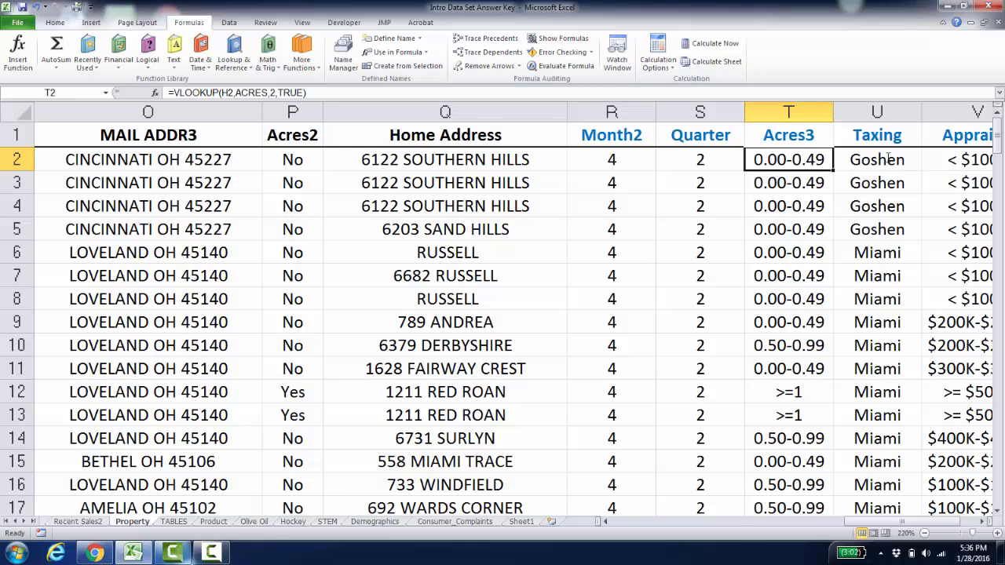
- Examine the Acres lookup table on the TABLES sheet, including its lower bounds and group labels
{"action": "left_click", "coordinate": [176, 523]}
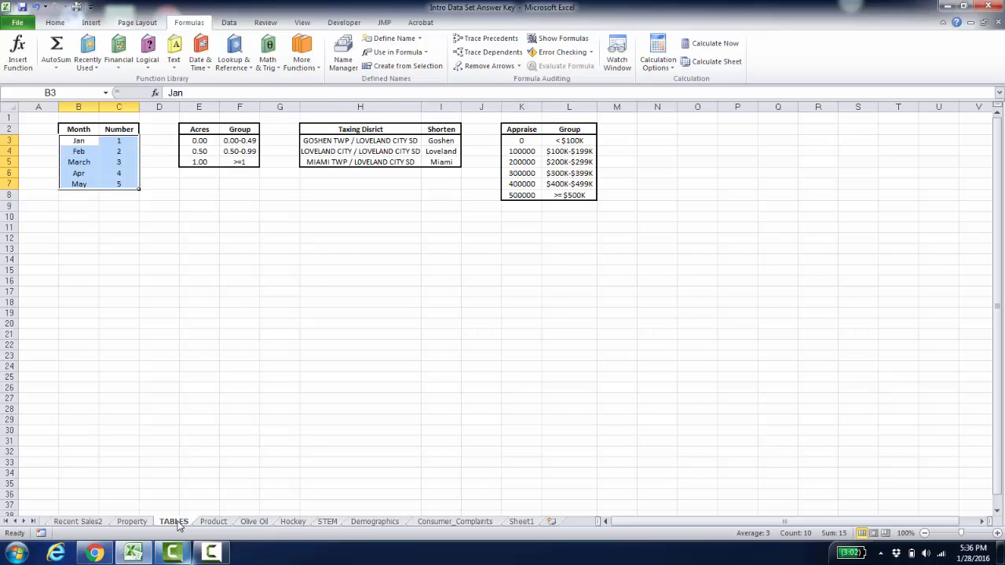
{"action": "left_click", "coordinate": [280, 322]}
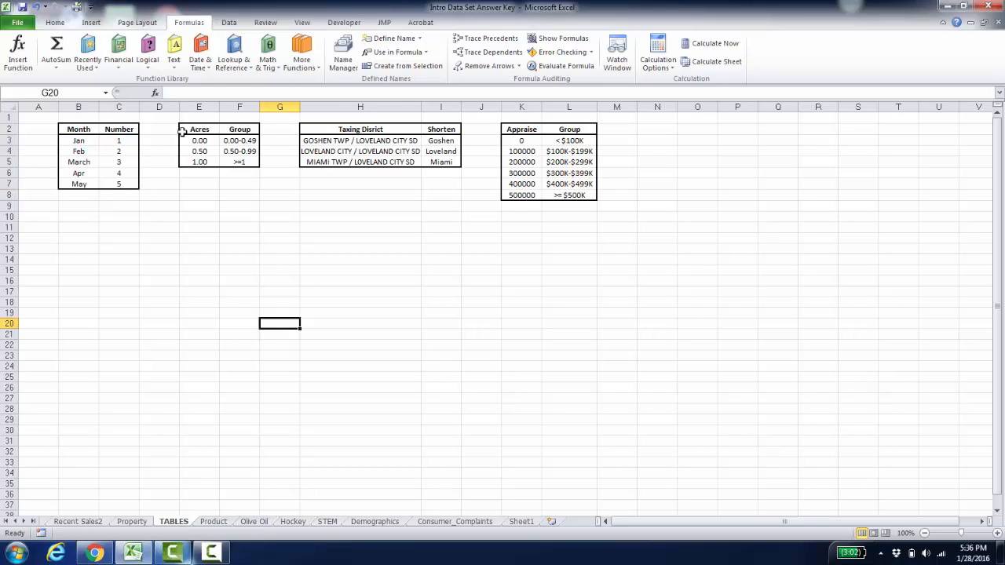
{"action": "left_click_drag", "start_coordinate": [182, 129], "coordinate": [246, 171]}
{"action": "left_click", "coordinate": [239, 172]}
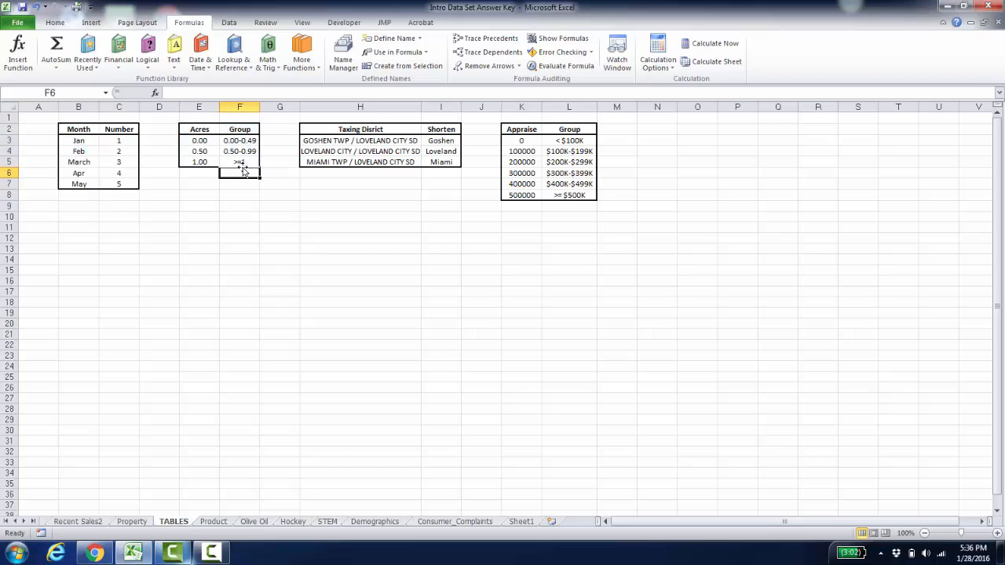
{"action": "left_click_drag", "start_coordinate": [196, 131], "coordinate": [242, 169]}
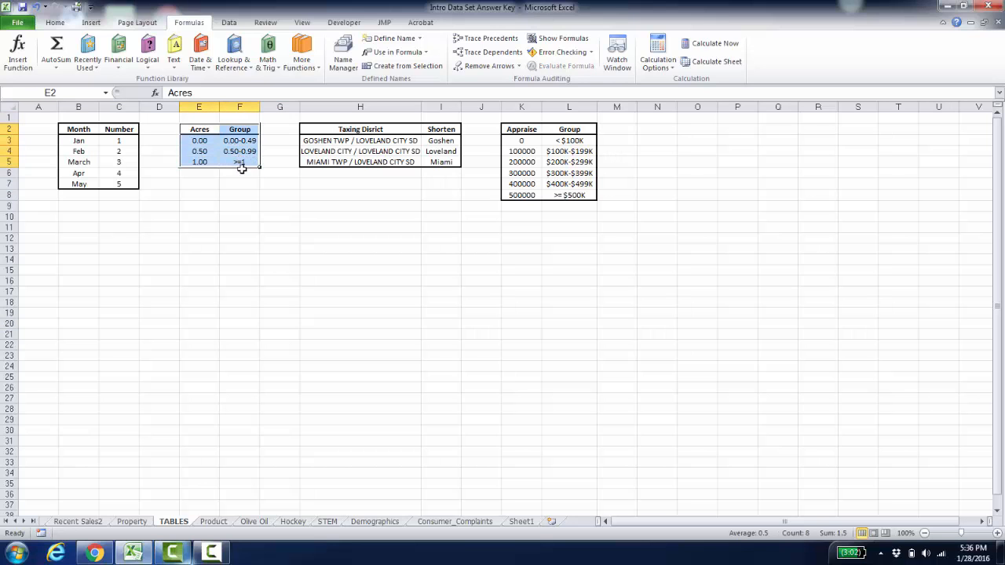
{"action": "left_click", "coordinate": [204, 142]}
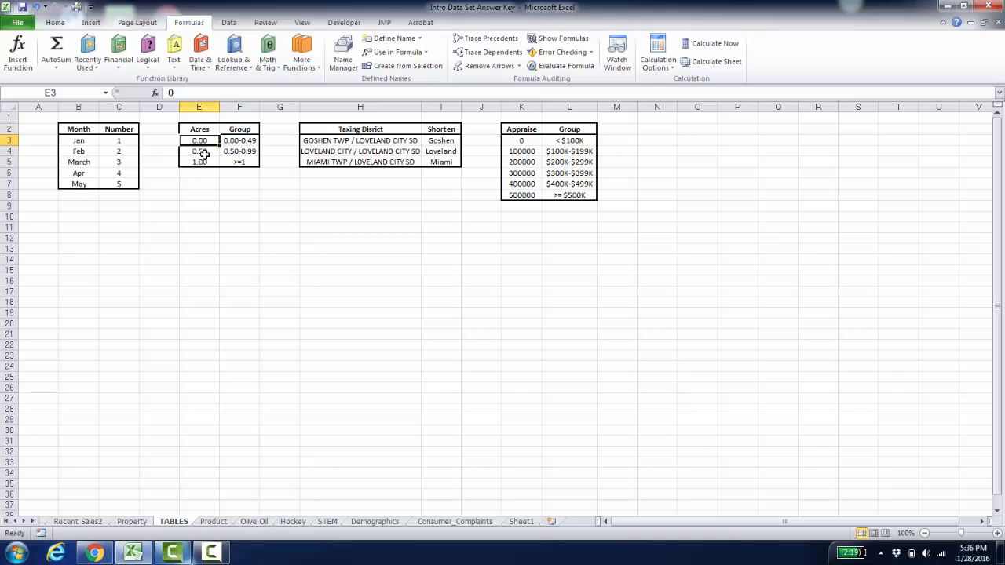
{"action": "left_click", "coordinate": [203, 151]}
{"action": "left_click", "coordinate": [203, 163]}
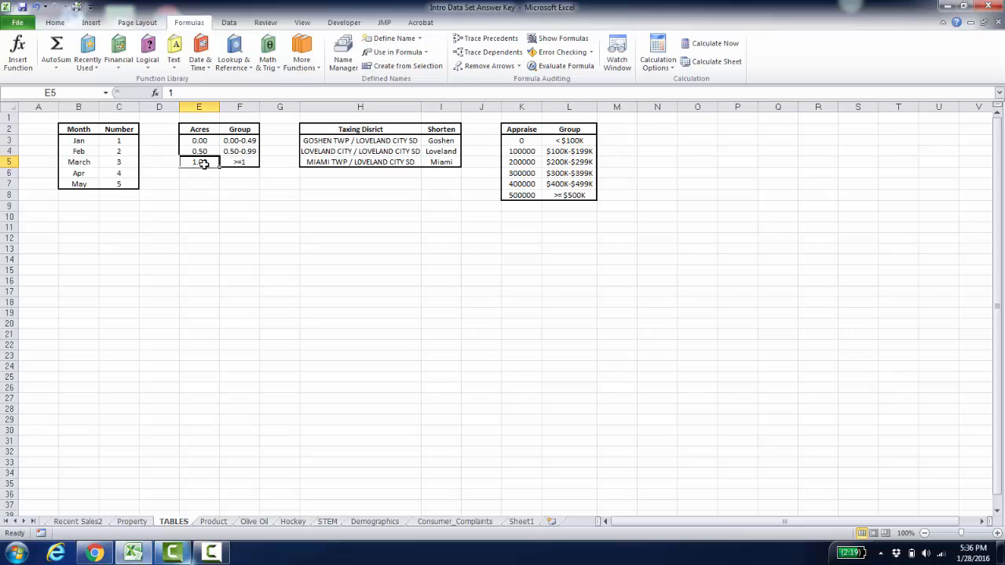
{"action": "left_click", "coordinate": [236, 140]}
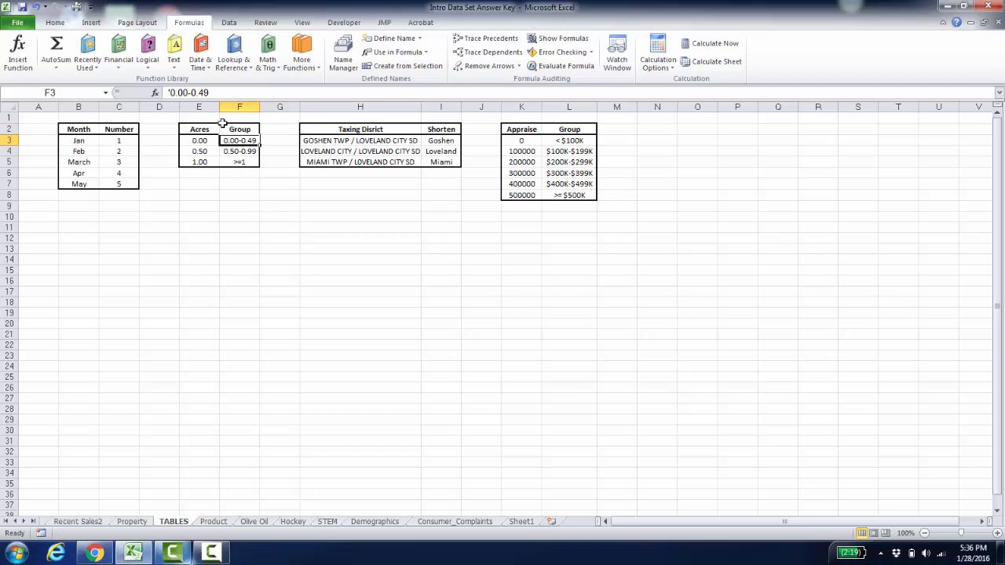
{"action": "left_click", "coordinate": [206, 141]}
{"action": "left_click_drag", "start_coordinate": [207, 141], "coordinate": [240, 162]}
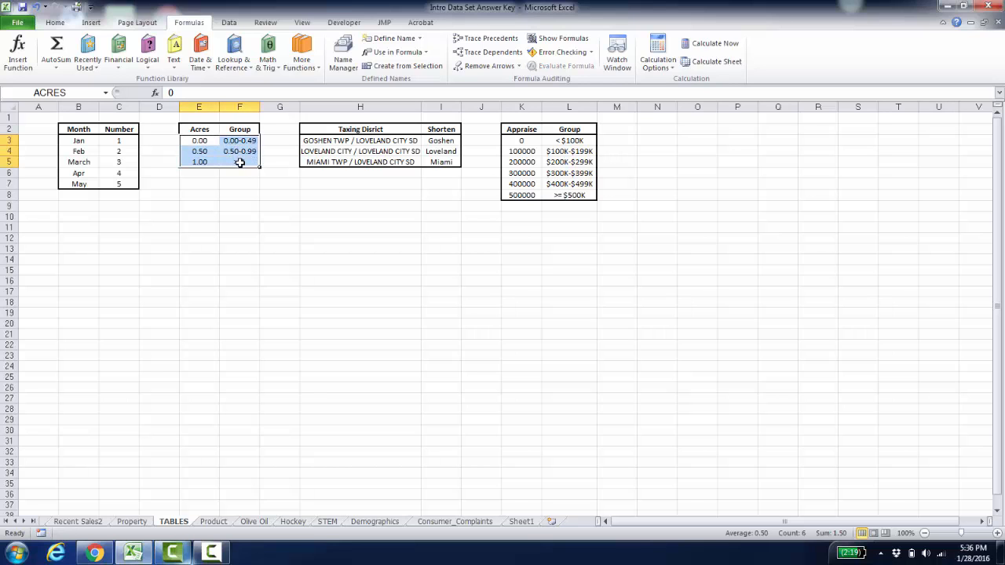
{"action": "left_click", "coordinate": [388, 39]}
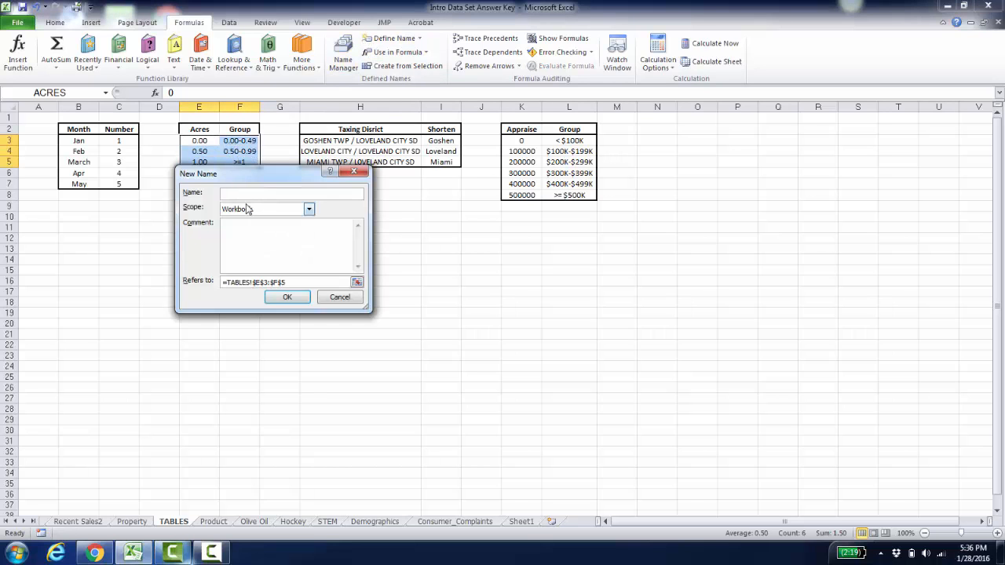
{"action": "type", "text": "Acres"}
{"action": "left_click", "coordinate": [340, 297]}
- Check the existing ACRES named range in the Name Manager
{"action": "left_click", "coordinate": [346, 55]}
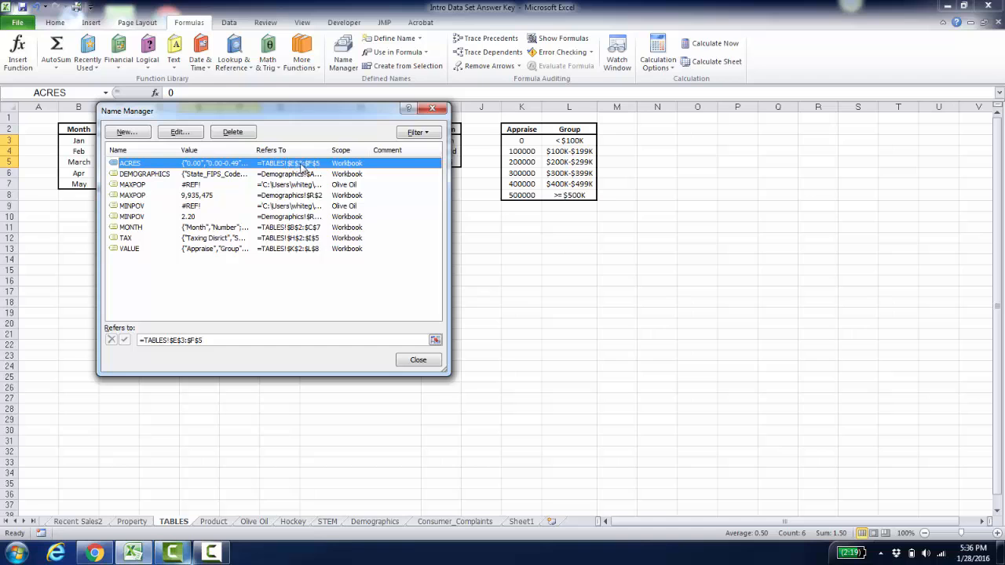
{"action": "left_click", "coordinate": [428, 360]}
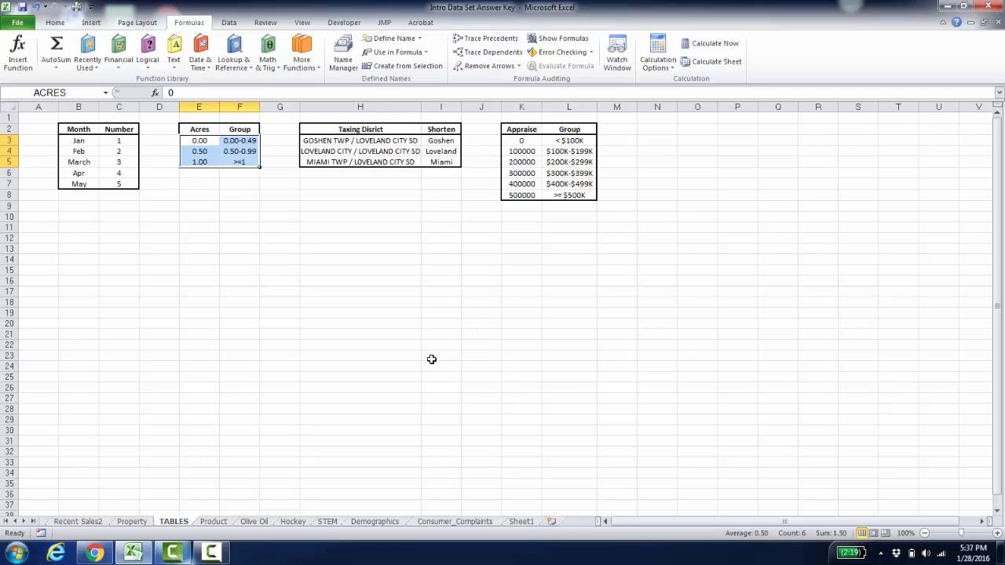
- Clear cell T2 on the Property sheet and start a VLOOKUP formula there with H2 as the lookup value
{"action": "left_click", "coordinate": [133, 522]}
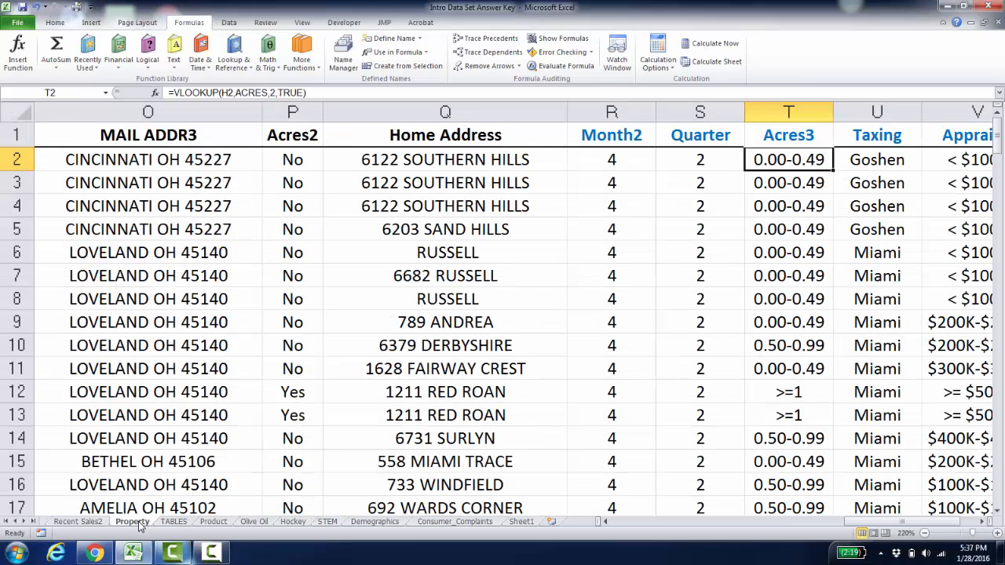
{"action": "key", "text": "Delete"}
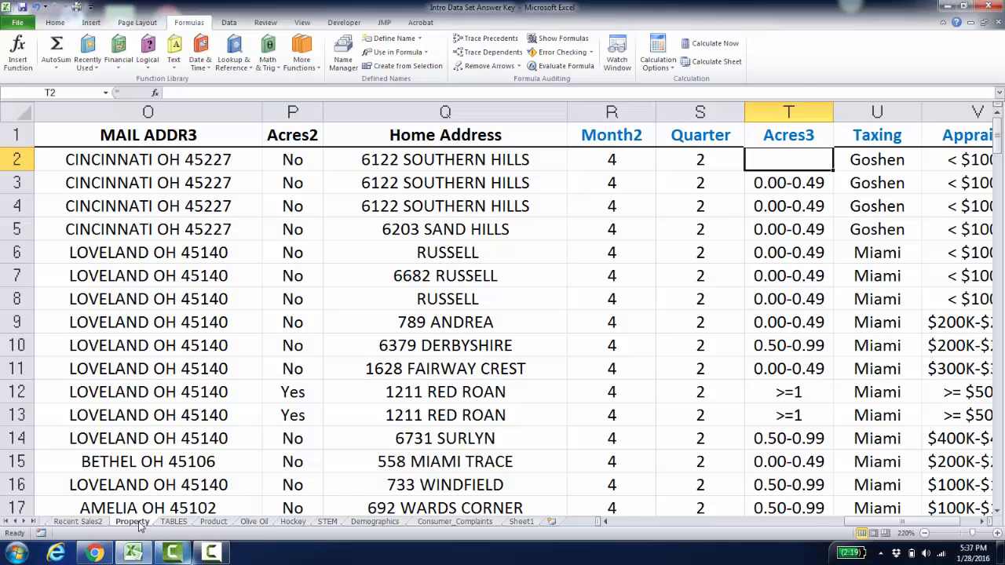
{"action": "type", "text": "=vlook"}
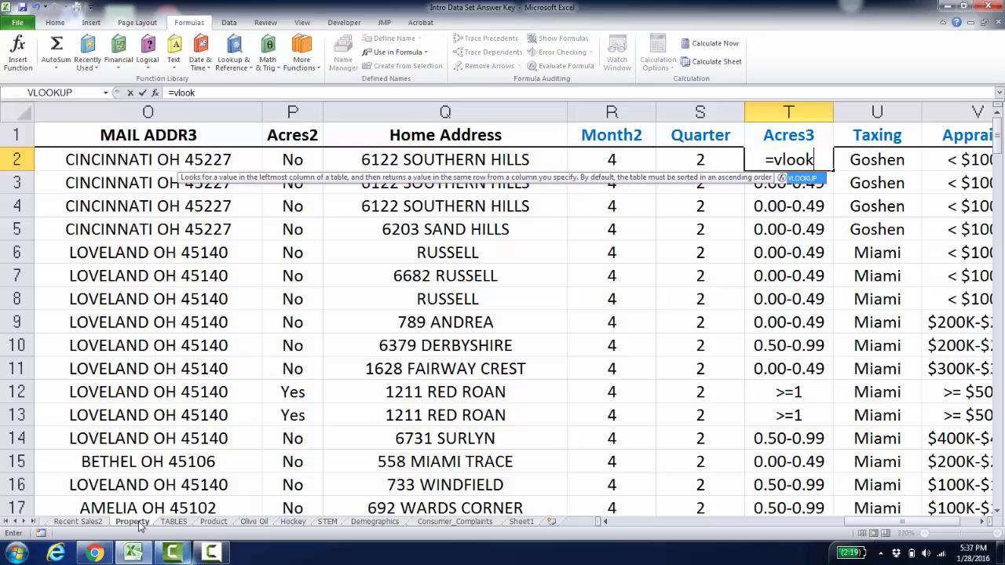
{"action": "type", "text": "up"}
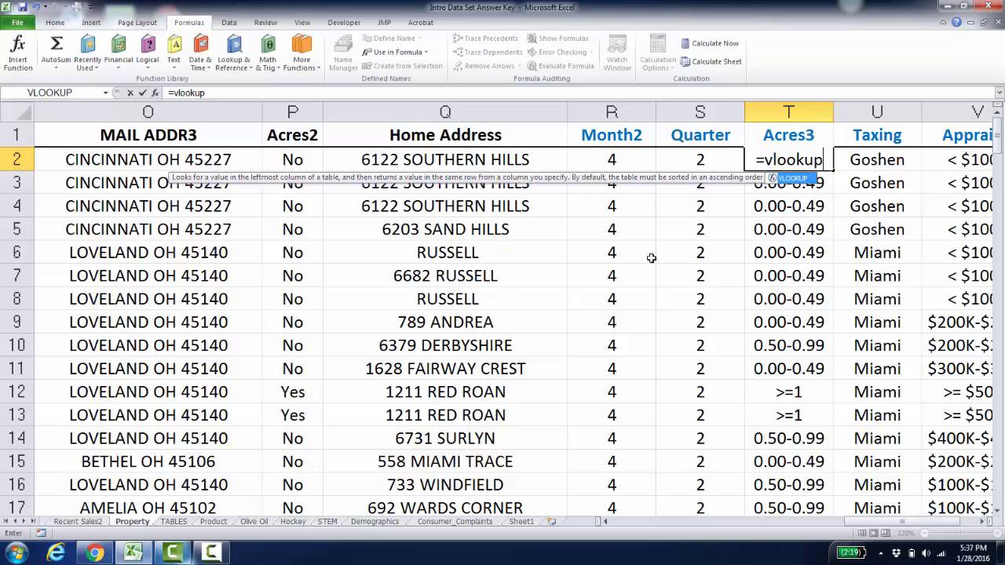
{"action": "double_click", "coordinate": [791, 180]}
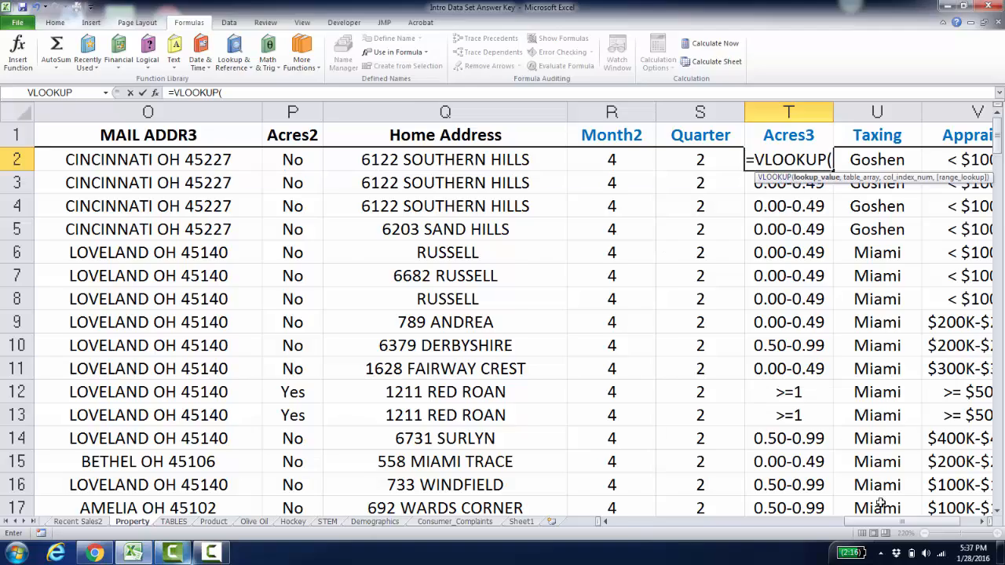
{"action": "left_click_drag", "start_coordinate": [884, 527], "coordinate": [738, 530]}
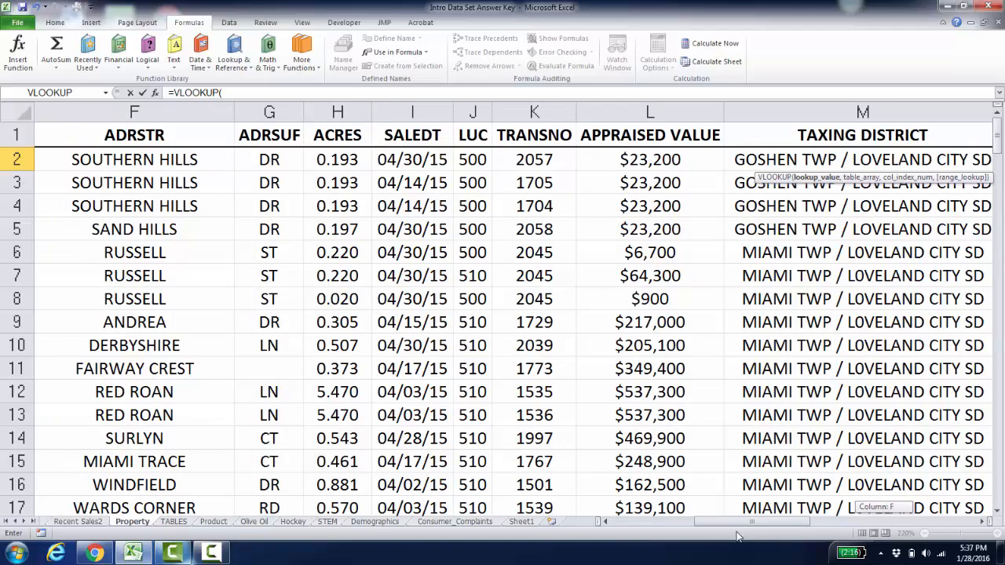
{"action": "left_click", "coordinate": [337, 159]}
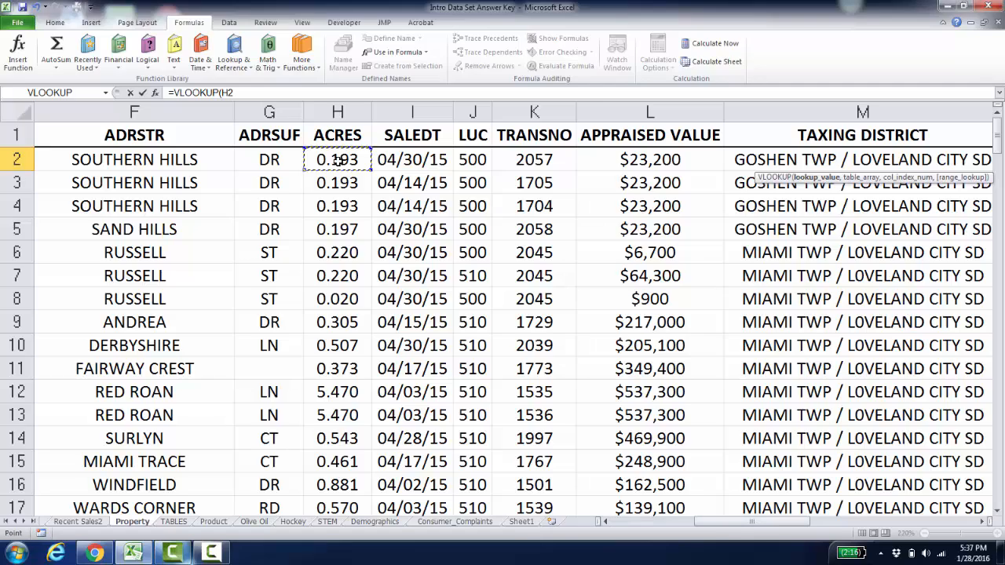
{"action": "left_click_drag", "start_coordinate": [778, 525], "coordinate": [887, 527]}
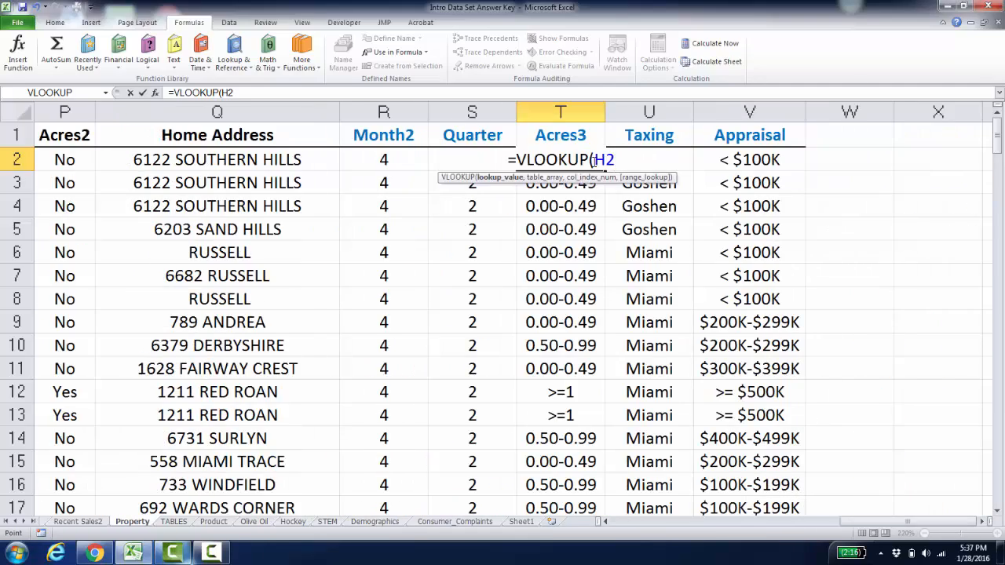
- Complete the VLOOKUP in T2 with the named range ACRES, column index 2 and TRUE for approximate match
{"action": "type", "text": ",Acr"}
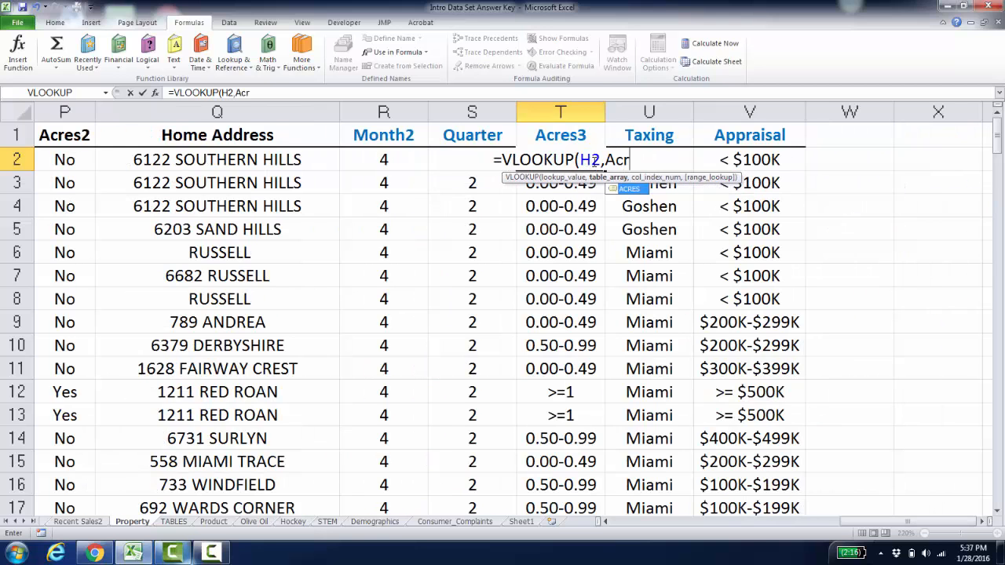
{"action": "type", "text": "es"}
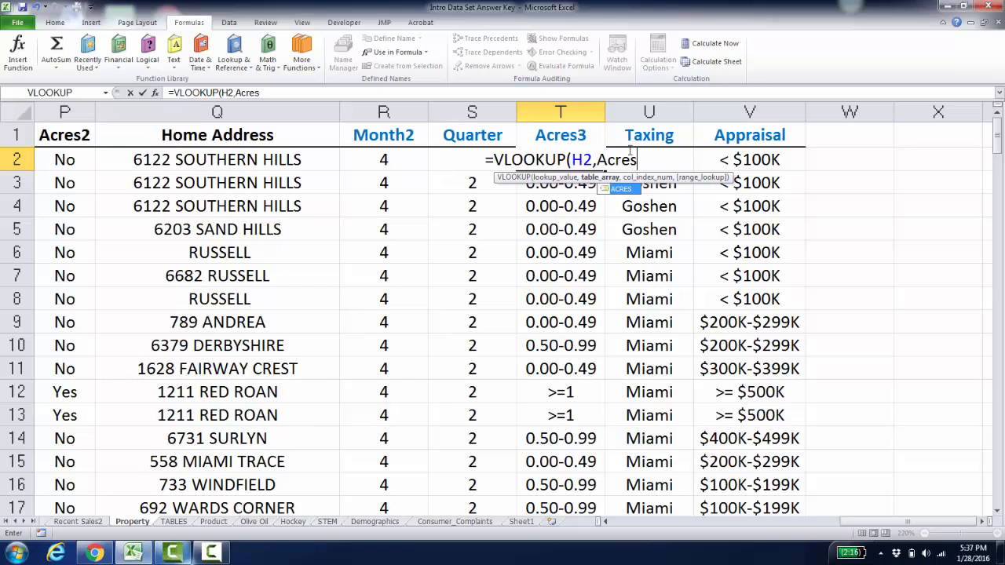
{"action": "double_click", "coordinate": [620, 190]}
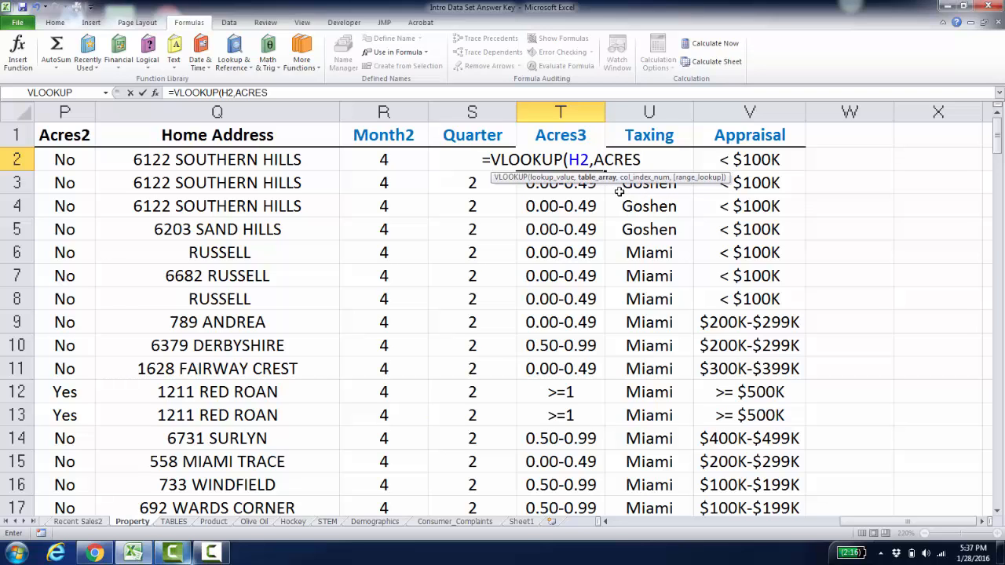
{"action": "type", "text": ","}
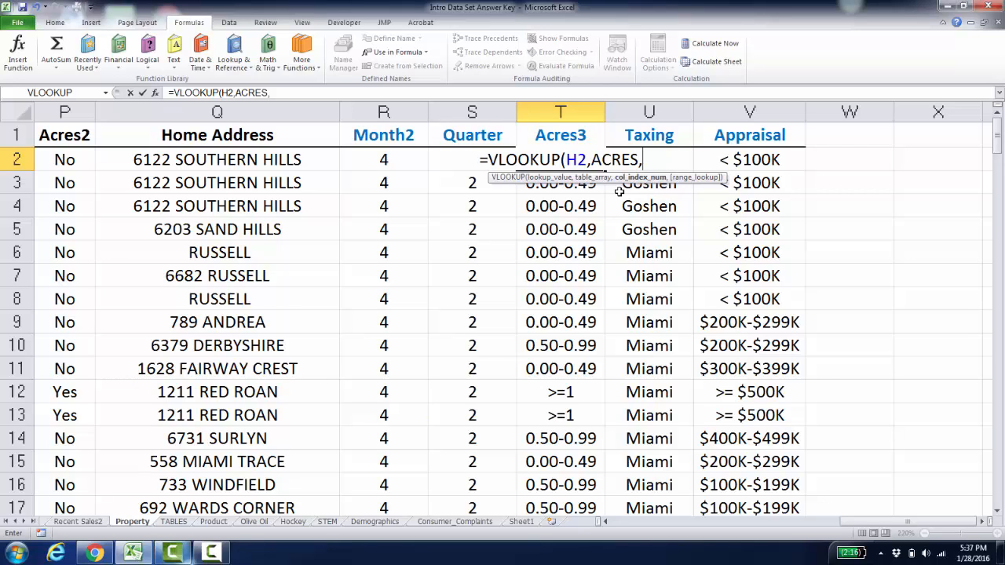
{"action": "type", "text": "2,"}
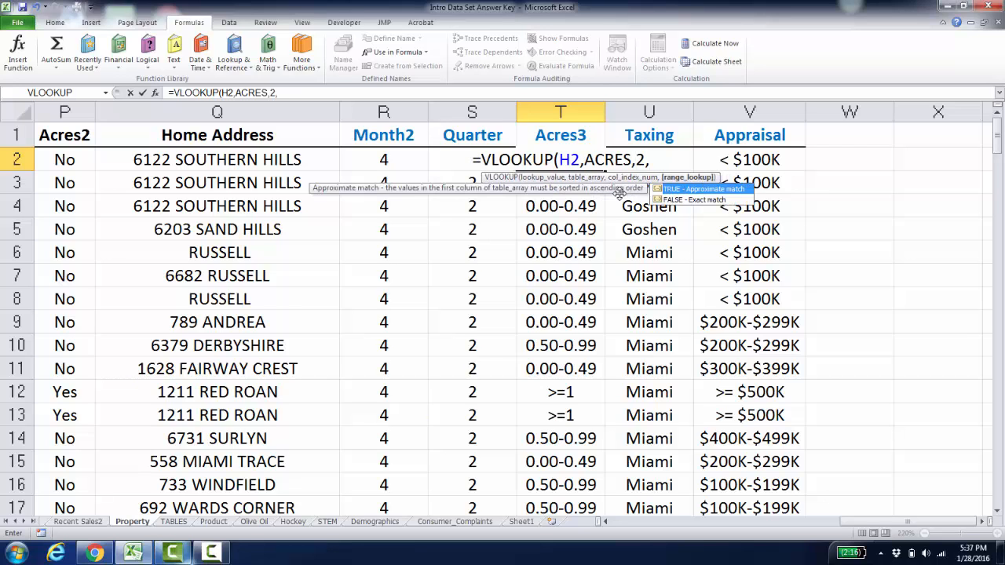
{"action": "double_click", "coordinate": [703, 191]}
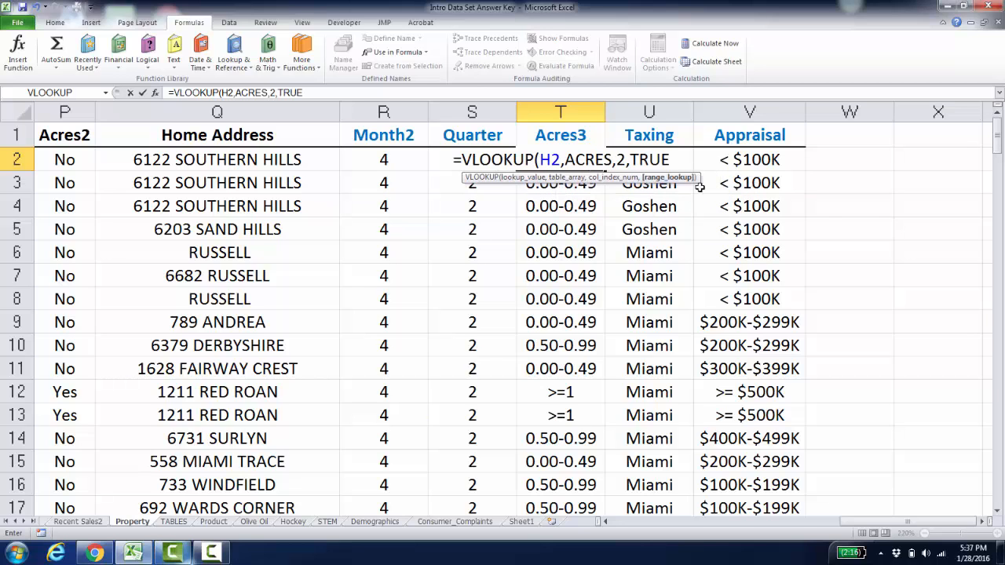
{"action": "key", "text": "Return"}
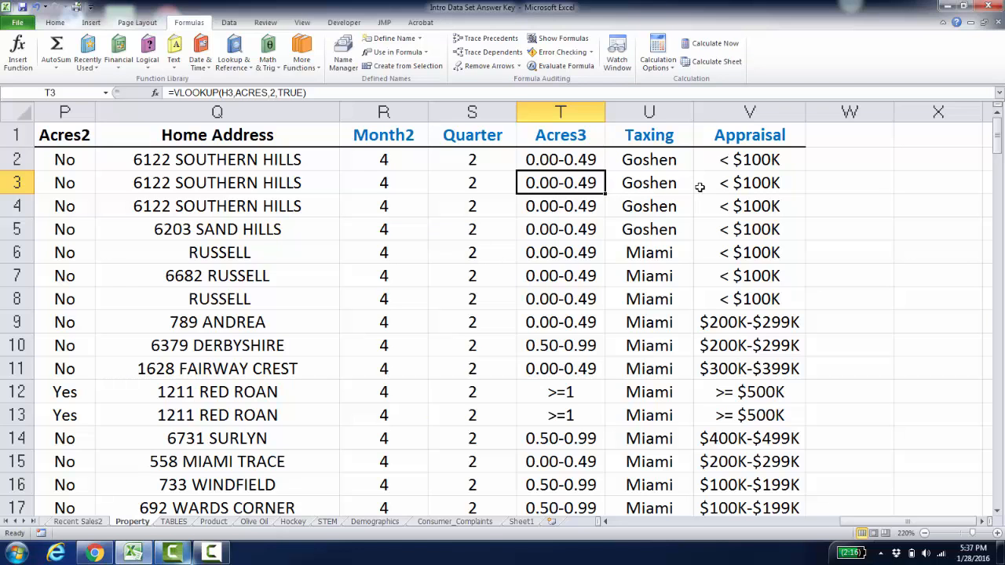
- Review the Acres lookup table on the TABLES sheet again
{"action": "left_click", "coordinate": [173, 522]}
{"action": "left_click", "coordinate": [222, 205]}
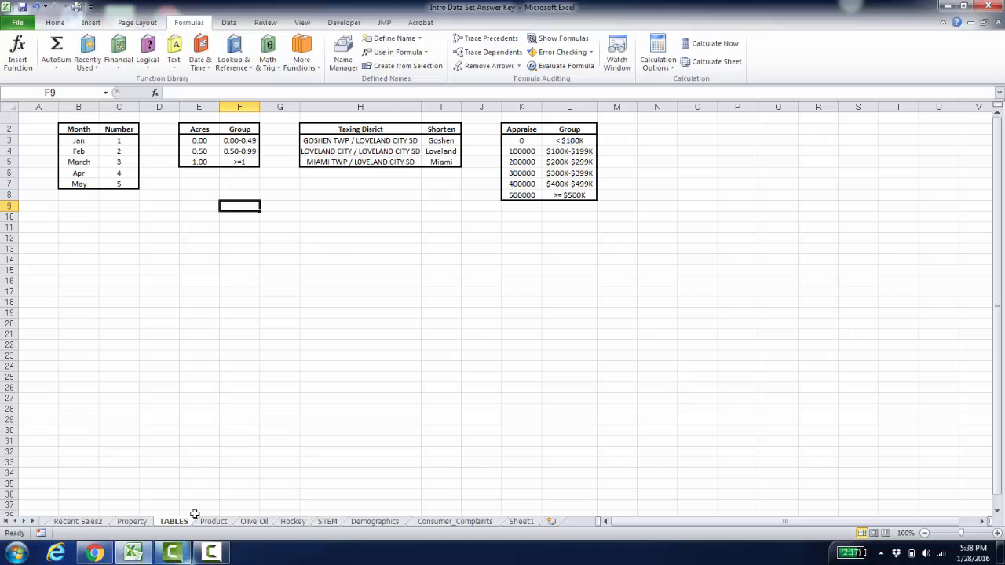
{"action": "left_click", "coordinate": [211, 553]}
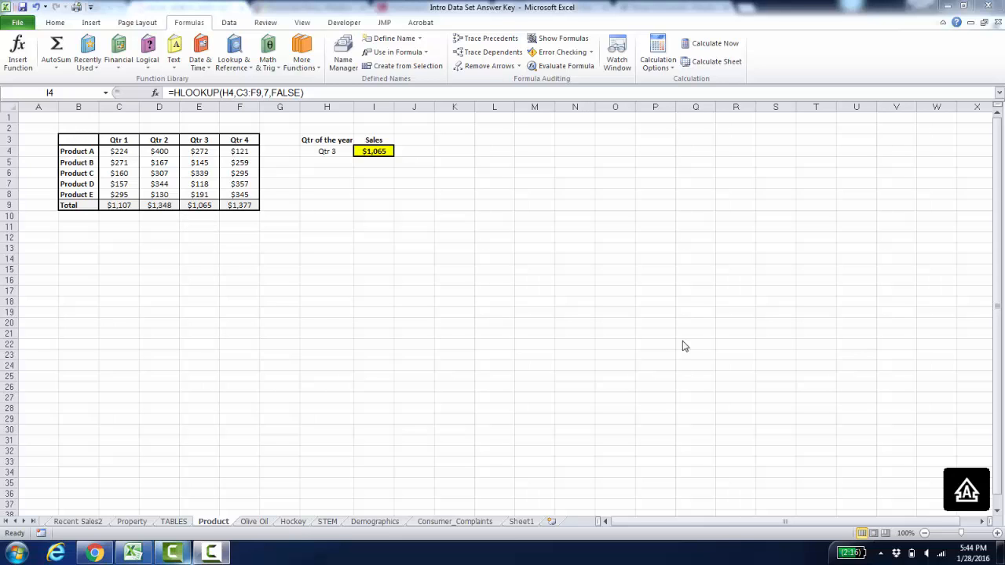
- Examine the row labels of the quarterly sales table on the Product sheet, from the header row to Total
{"action": "left_click", "coordinate": [997, 533]}
{"action": "left_click", "coordinate": [997, 533]}
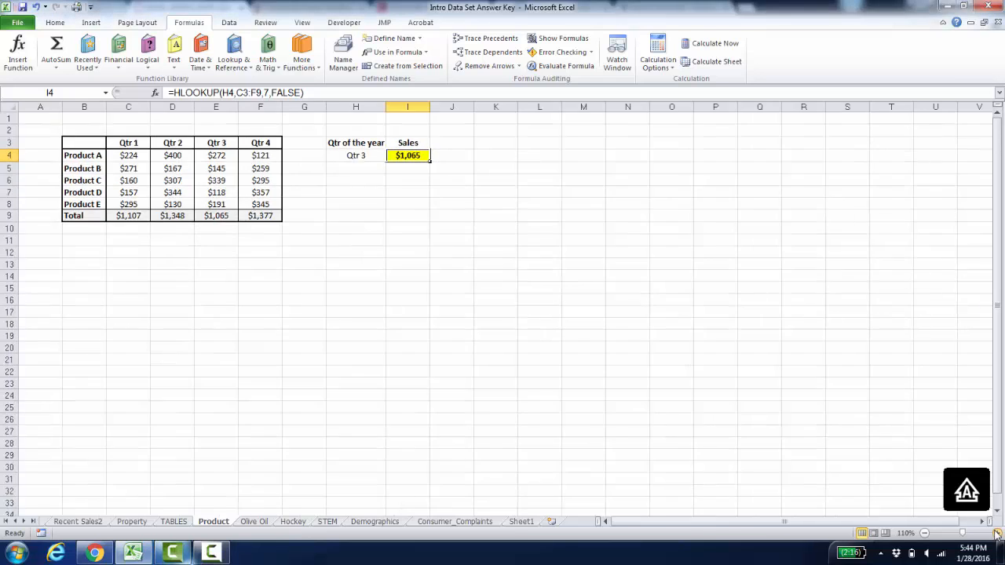
{"action": "left_click", "coordinate": [997, 533]}
{"action": "left_click", "coordinate": [997, 533]}
{"action": "left_click", "coordinate": [997, 533]}
{"action": "left_click", "coordinate": [997, 533]}
{"action": "left_click", "coordinate": [997, 533]}
{"action": "left_click", "coordinate": [997, 533]}
{"action": "left_click", "coordinate": [997, 533]}
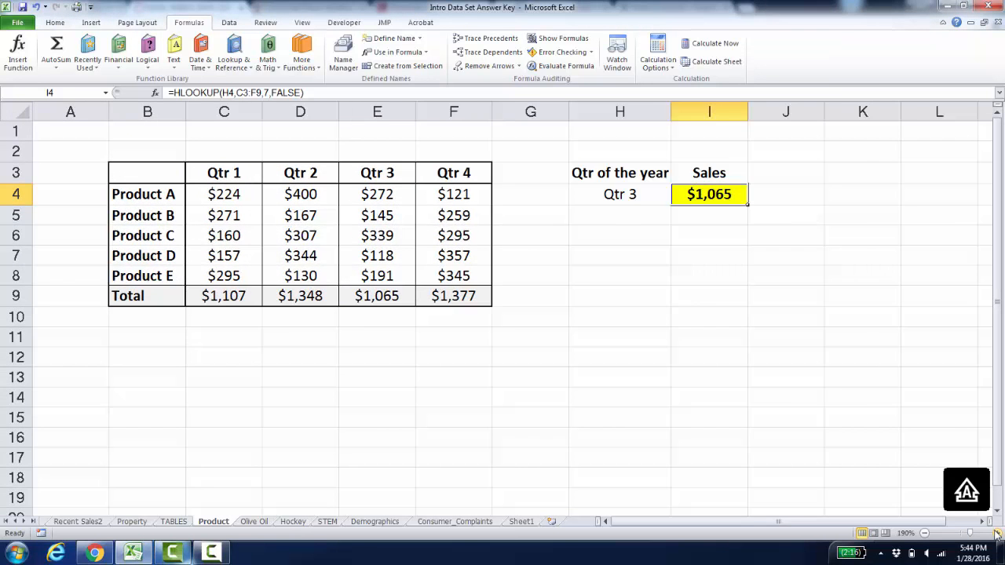
{"action": "left_click", "coordinate": [997, 533]}
{"action": "left_click", "coordinate": [997, 533]}
{"action": "left_click", "coordinate": [997, 533]}
{"action": "left_click", "coordinate": [997, 533]}
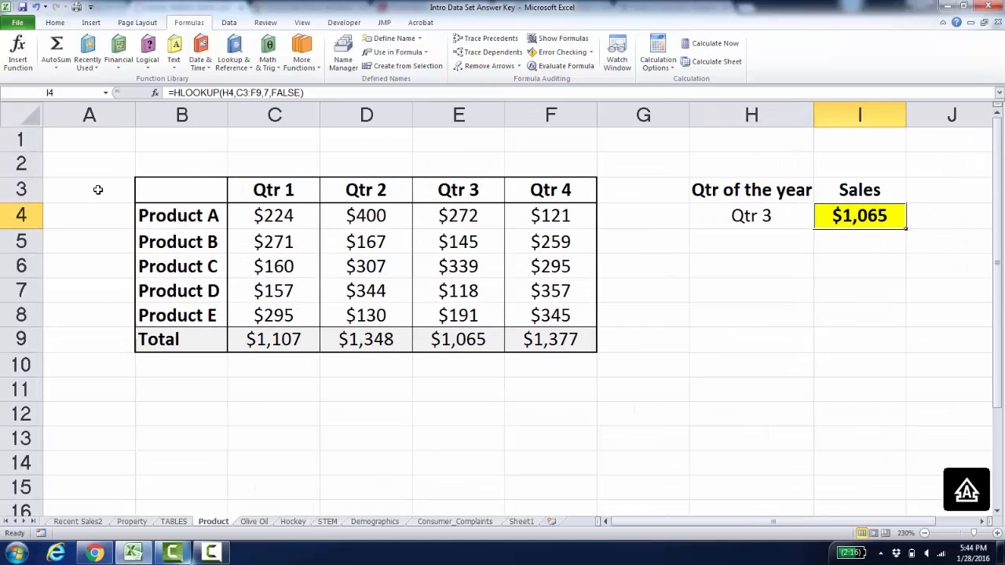
{"action": "left_click", "coordinate": [153, 189]}
{"action": "key", "text": "Down"}
{"action": "key", "text": "Down"}
{"action": "key", "text": "Down"}
{"action": "key", "text": "Down"}
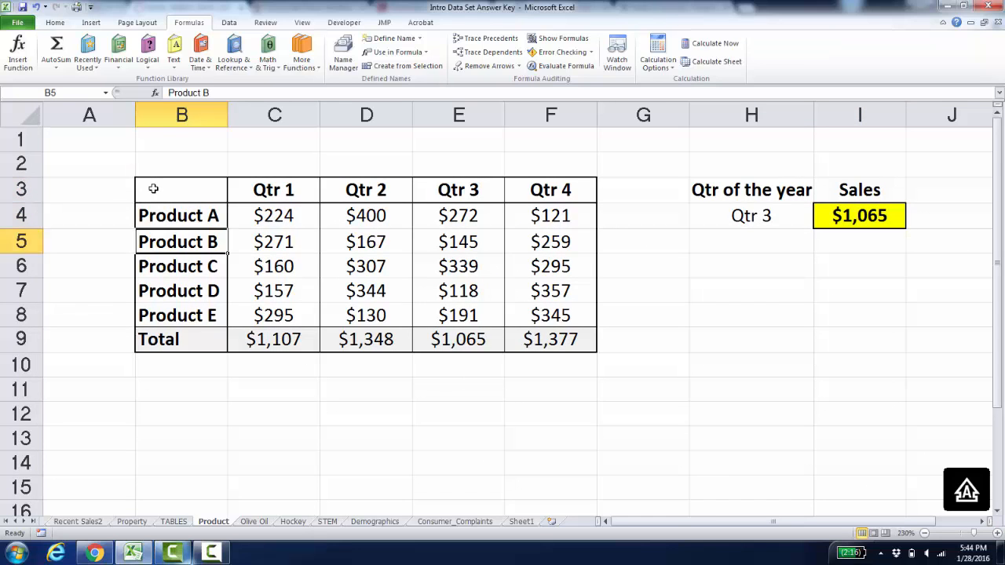
{"action": "key", "text": "Down"}
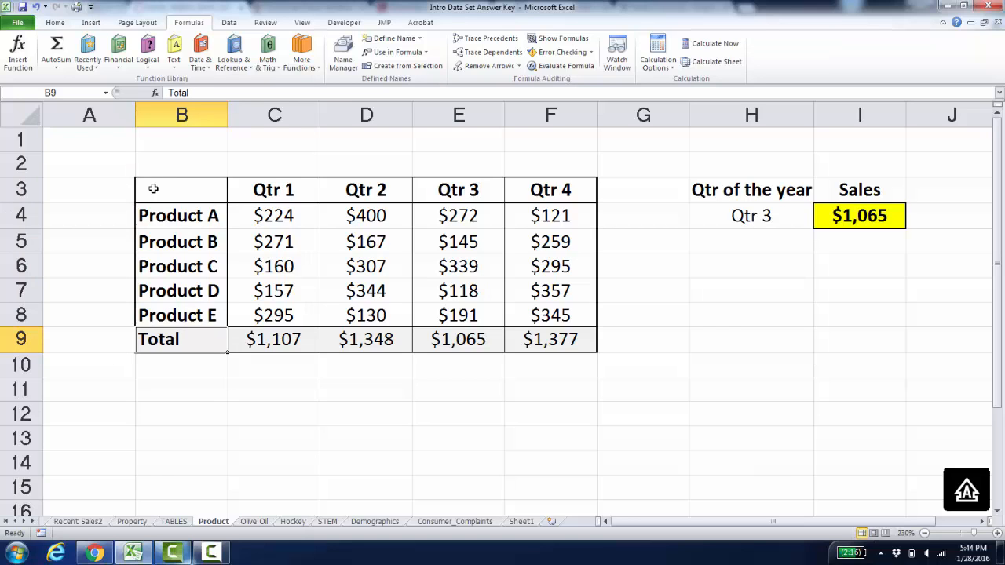
- Compare the Qtr 3 lookup value in H4 with its total in E9 and examine the HLOOKUP formula in I4
{"action": "left_click", "coordinate": [741, 221]}
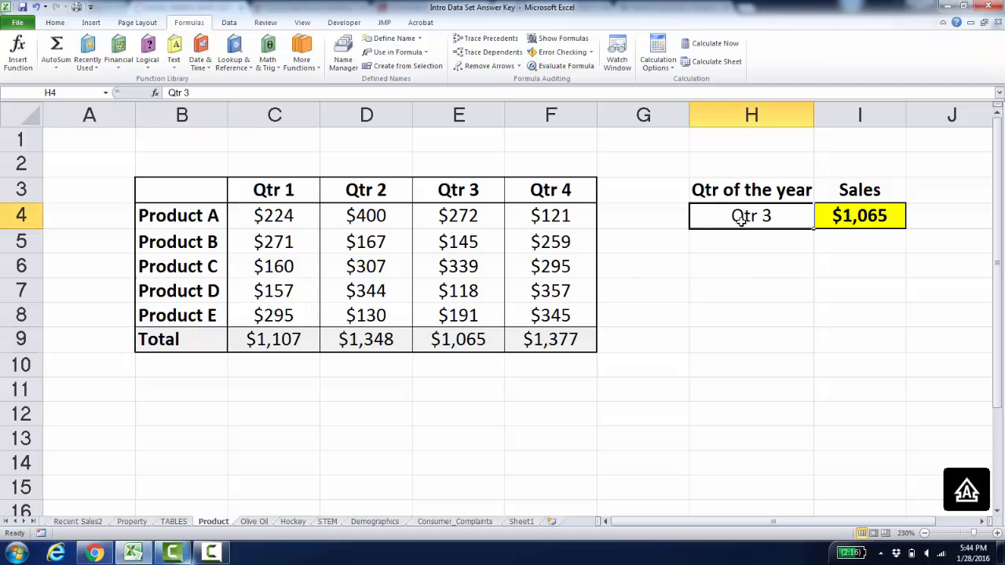
{"action": "left_click", "coordinate": [441, 343]}
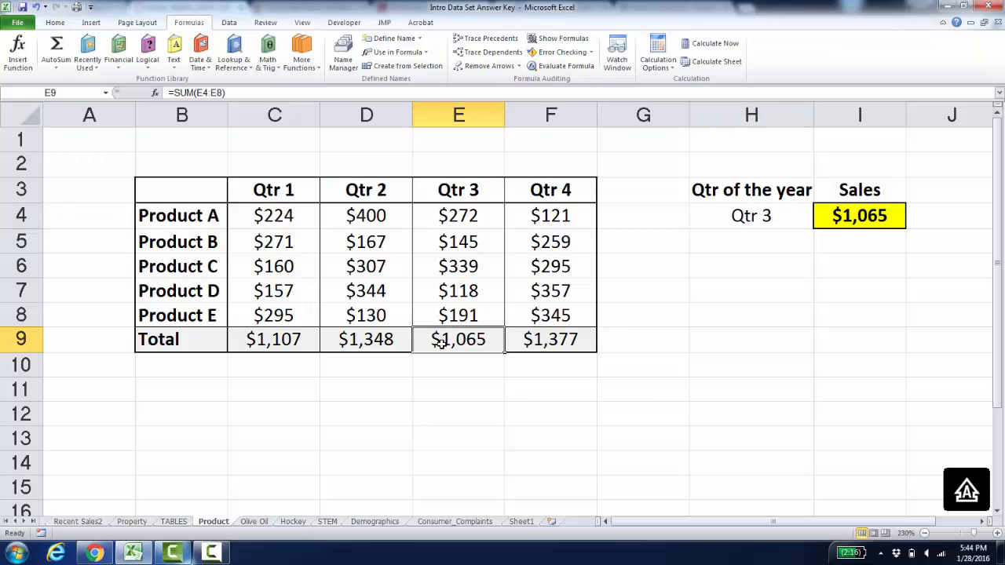
{"action": "double_click", "coordinate": [859, 223]}
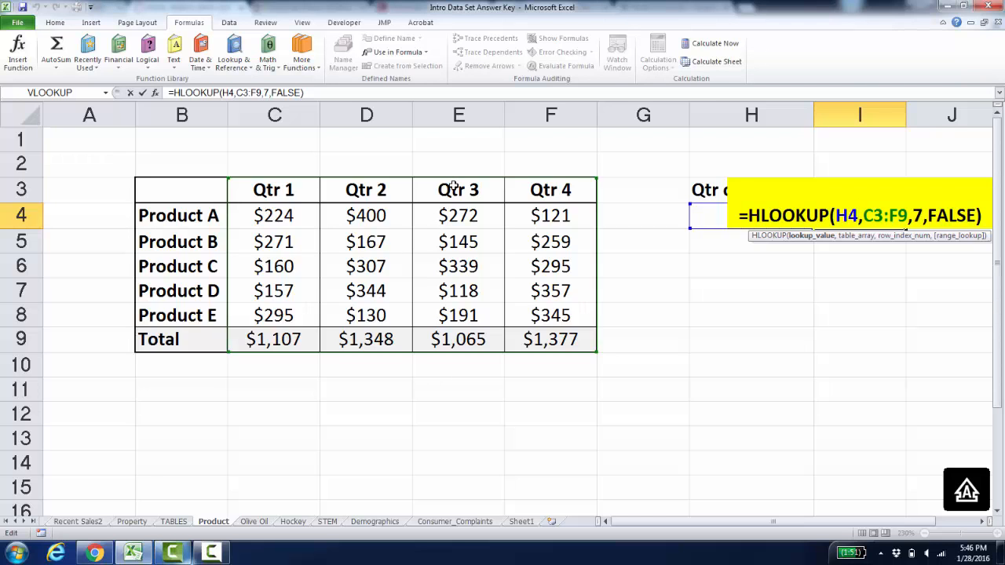
{"action": "key", "text": "Return"}
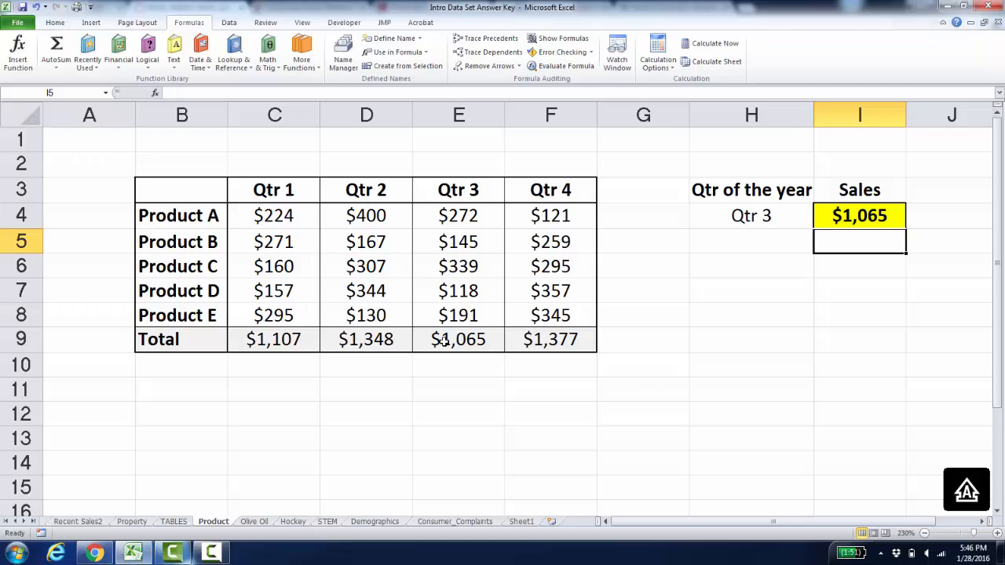
{"action": "left_click", "coordinate": [836, 216]}
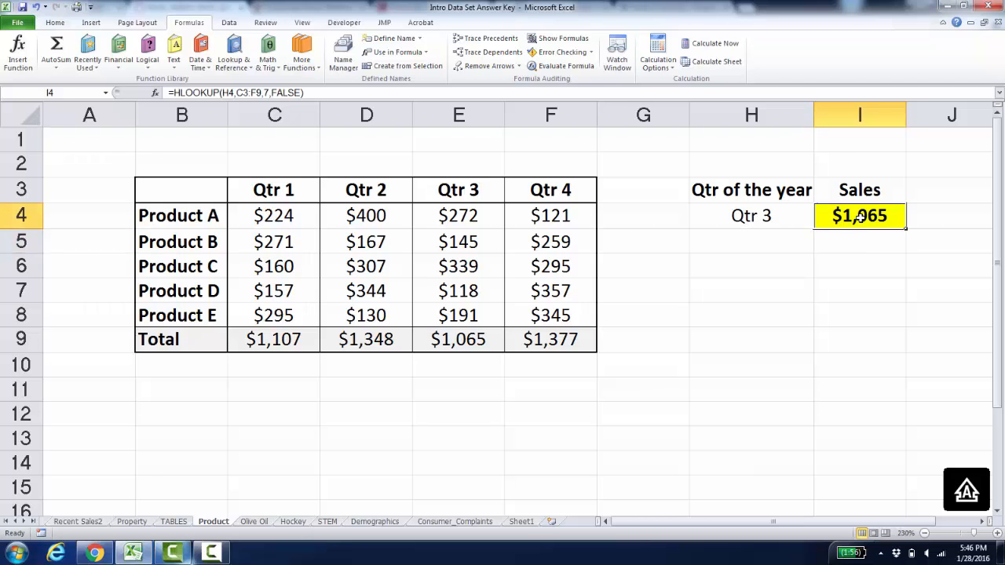
{"action": "double_click", "coordinate": [860, 217]}
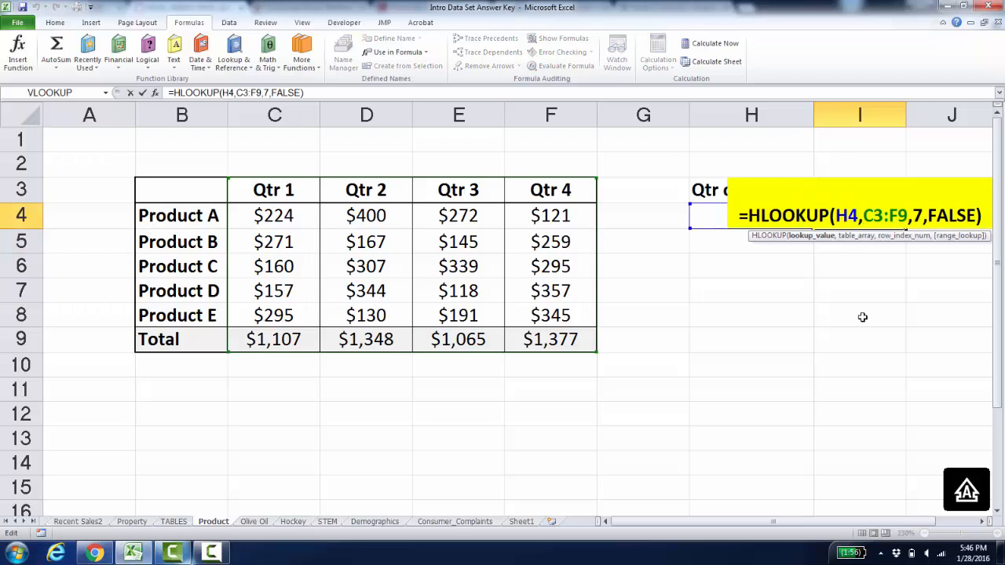
{"action": "key", "text": "Return"}
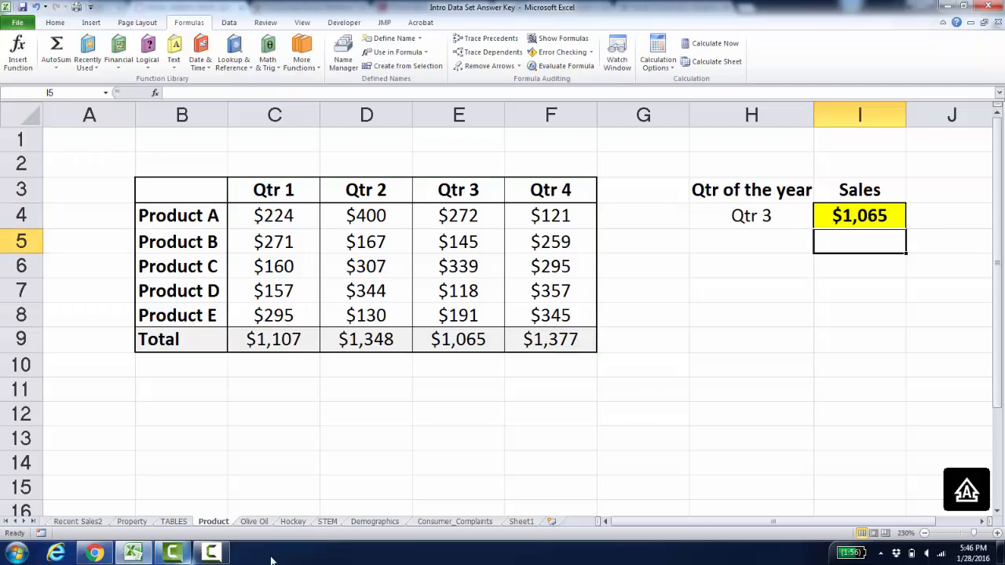
{"action": "left_click", "coordinate": [211, 553]}
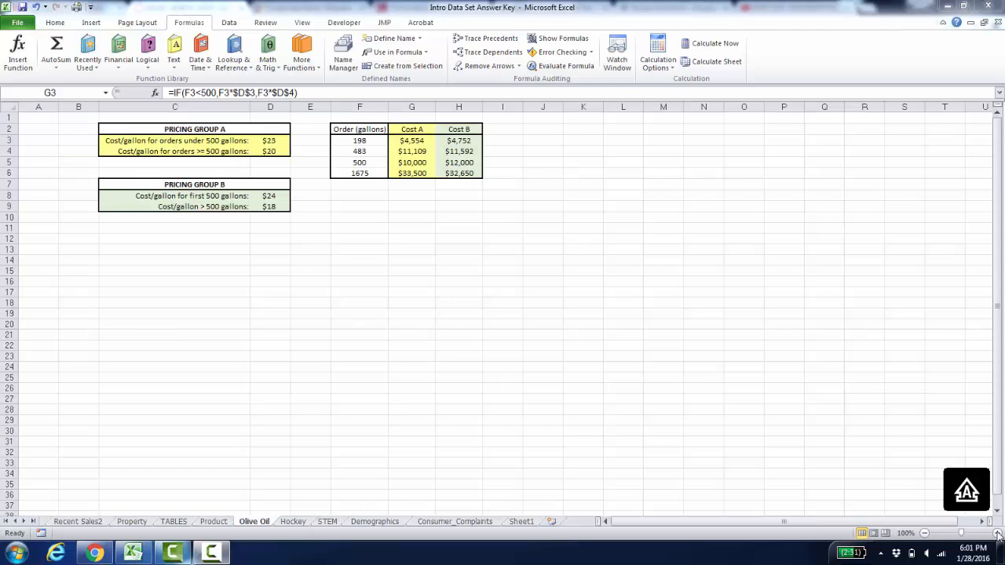
- Examine the IF formula in G3 of the Olive Oil sheet that calculates Cost A for the 198-gallon order
{"action": "left_click", "coordinate": [997, 533]}
{"action": "left_click", "coordinate": [997, 533]}
{"action": "left_click", "coordinate": [997, 533]}
{"action": "left_click", "coordinate": [997, 533]}
{"action": "left_click", "coordinate": [997, 533]}
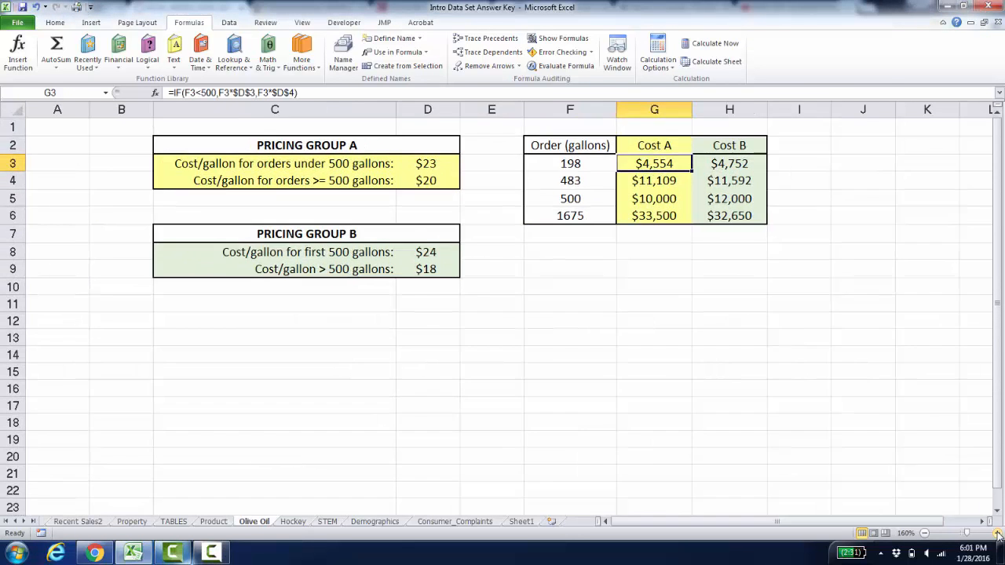
{"action": "left_click", "coordinate": [996, 533]}
{"action": "left_click", "coordinate": [997, 533]}
{"action": "left_click", "coordinate": [997, 533]}
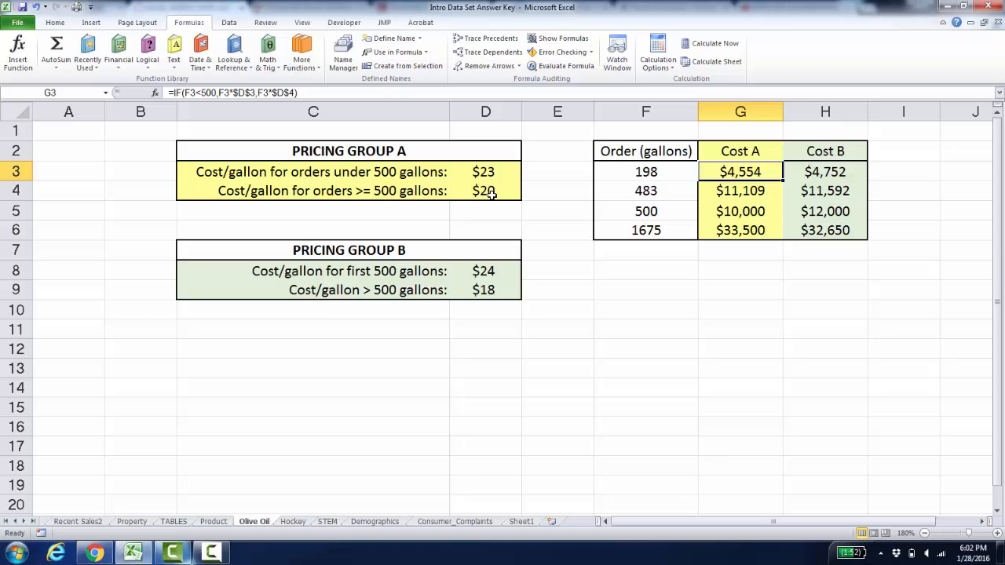
{"action": "double_click", "coordinate": [740, 172]}
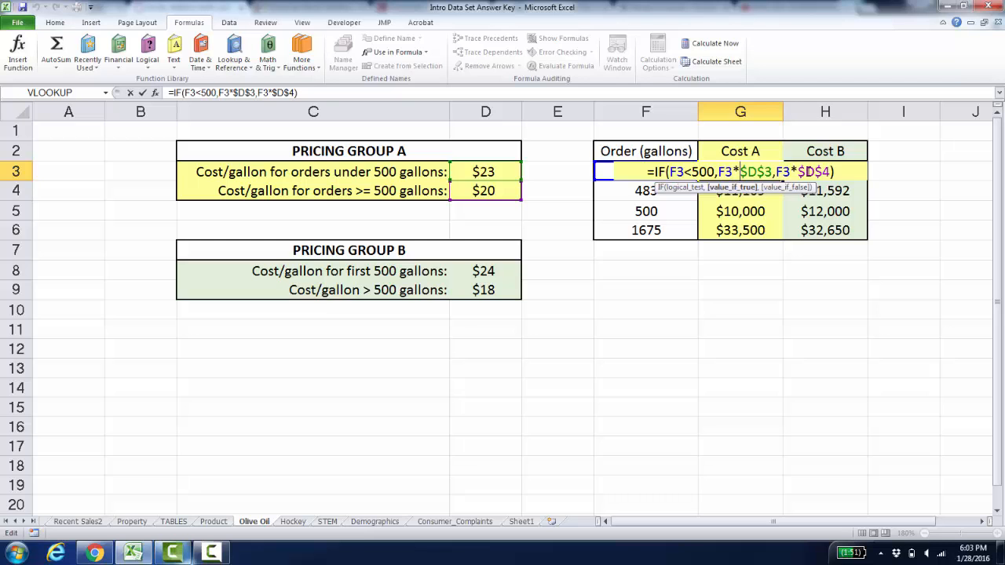
{"action": "key", "text": "Return"}
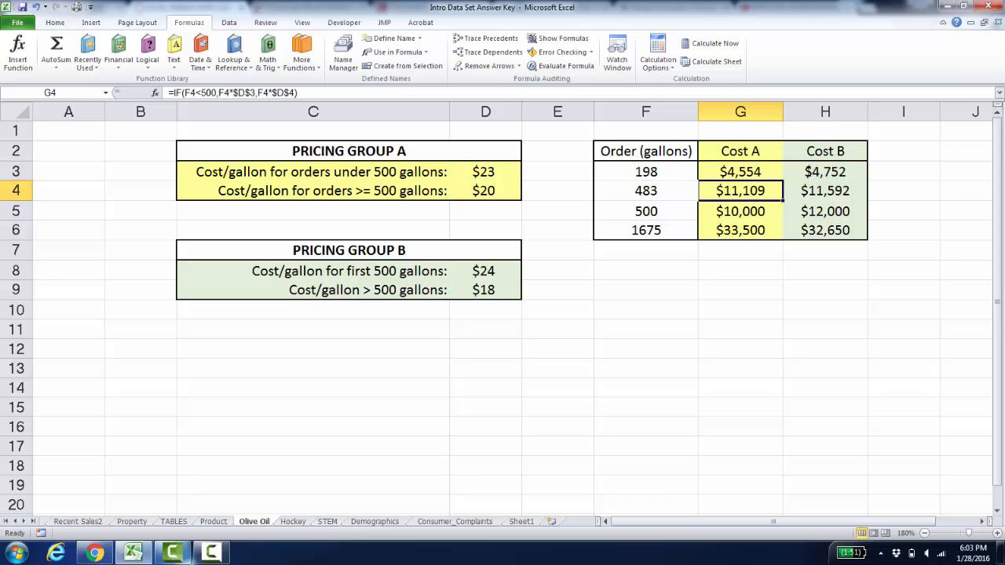
- Fill the Cost A formula from G3 down through G6 and check the cell references copied into G6
{"action": "left_click", "coordinate": [752, 168]}
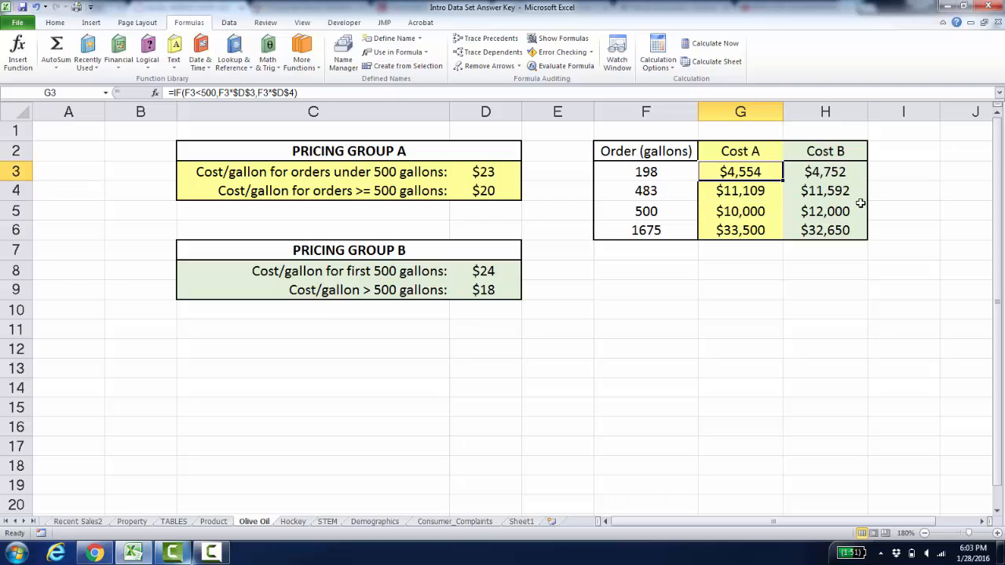
{"action": "double_click", "coordinate": [783, 180]}
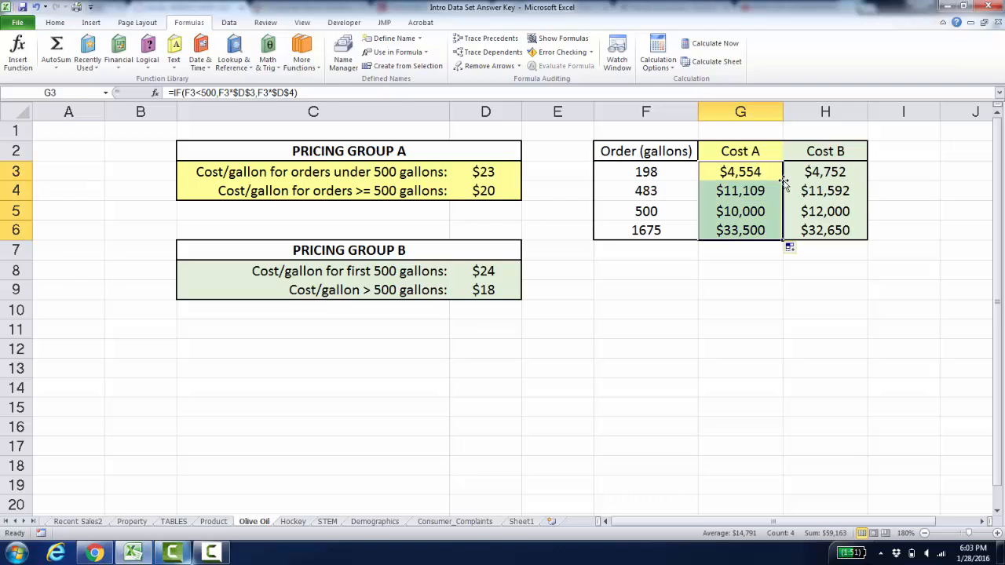
{"action": "left_click", "coordinate": [742, 233]}
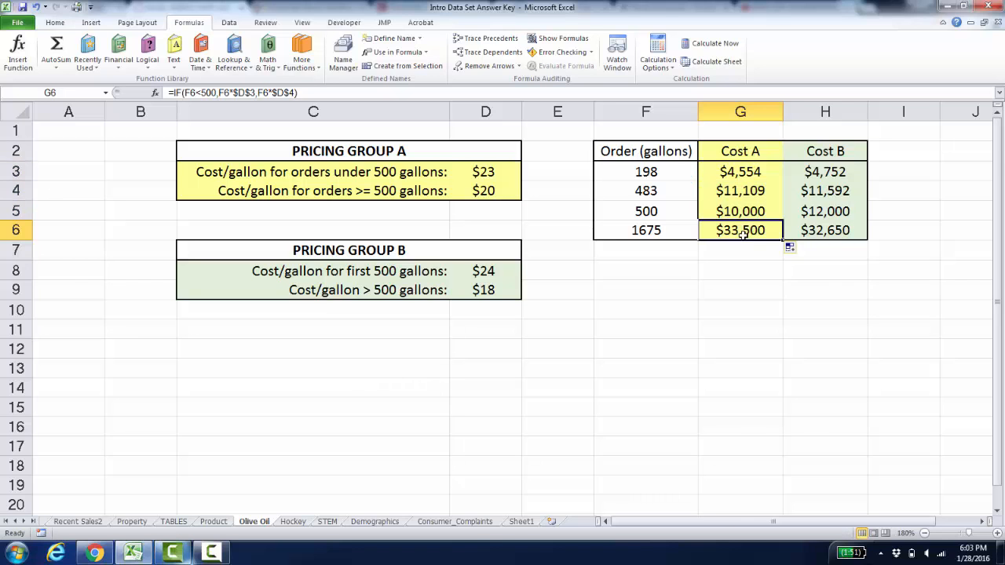
{"action": "double_click", "coordinate": [742, 233]}
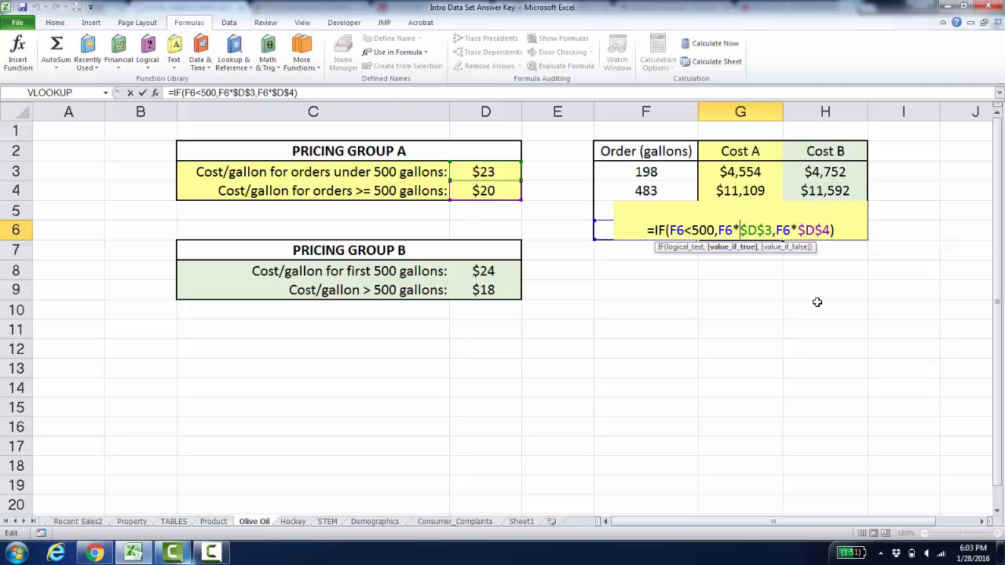
{"action": "key", "text": "Return"}
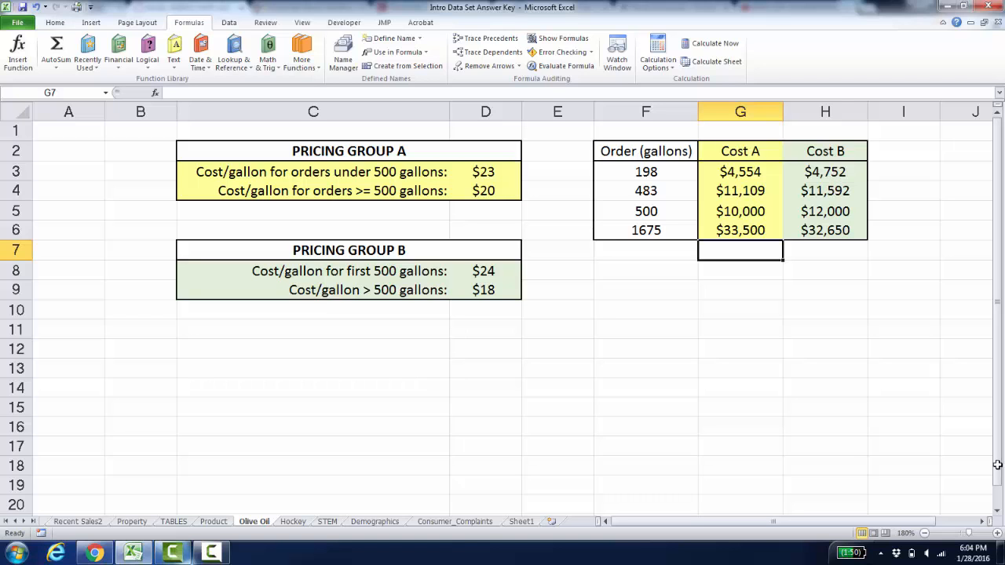
- Correct the Cost B formula in H3 so the first 500 gallons are multiplied by $D$8
{"action": "left_click", "coordinate": [998, 533]}
{"action": "left_click", "coordinate": [998, 533]}
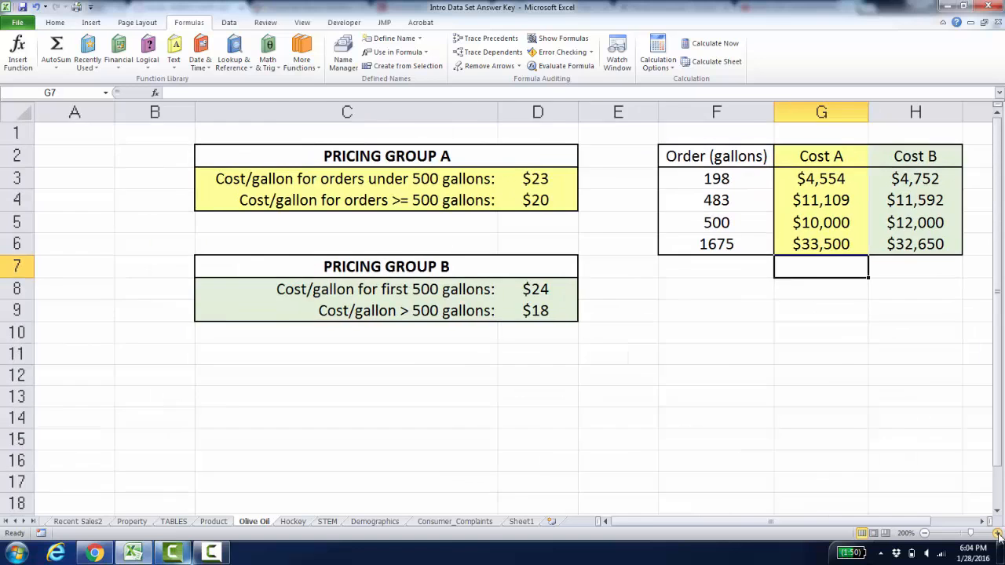
{"action": "left_click", "coordinate": [998, 533]}
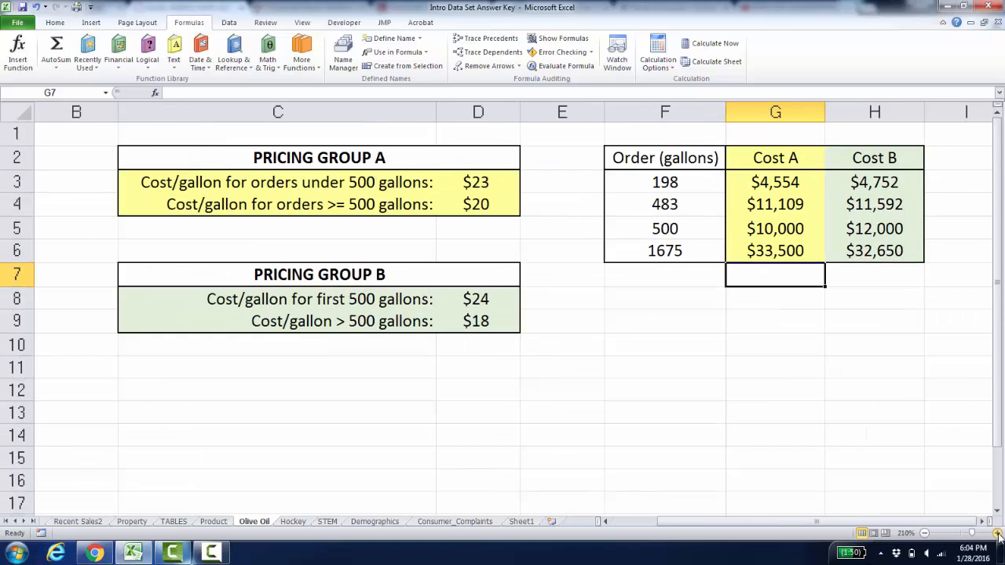
{"action": "double_click", "coordinate": [867, 182]}
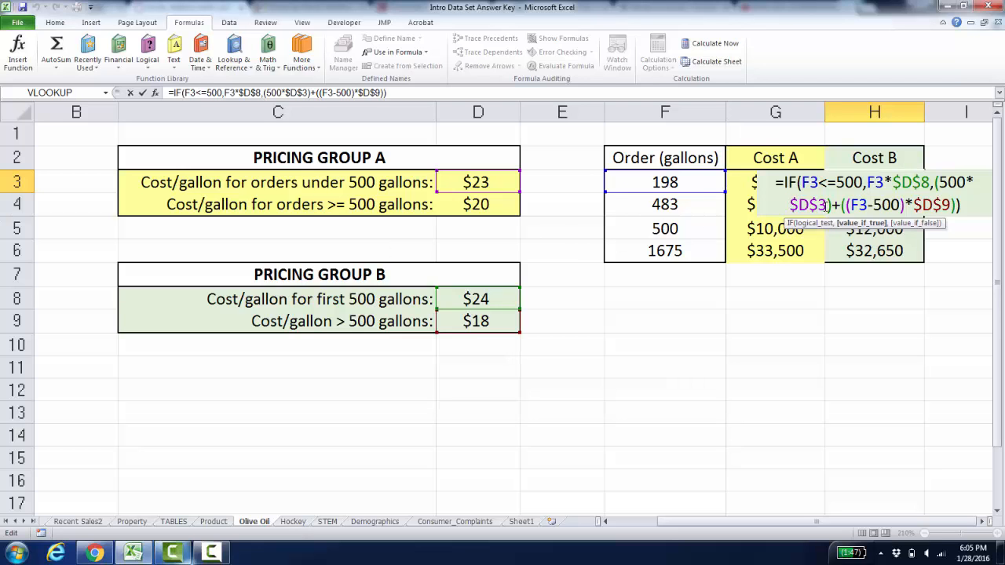
{"action": "left_click", "coordinate": [829, 205]}
{"action": "key", "text": "BackSpace"}
{"action": "type", "text": "8"}
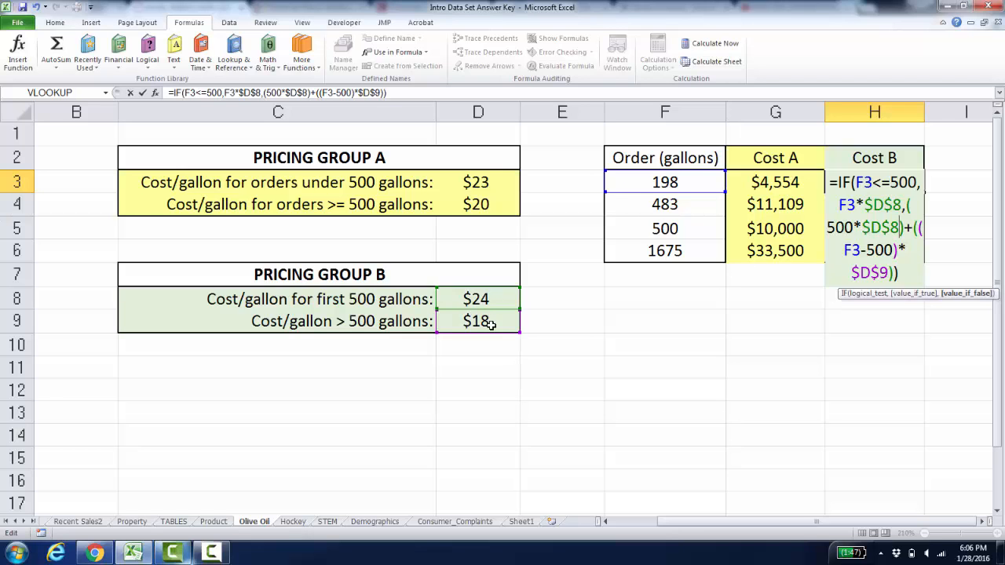
{"action": "key", "text": "Return"}
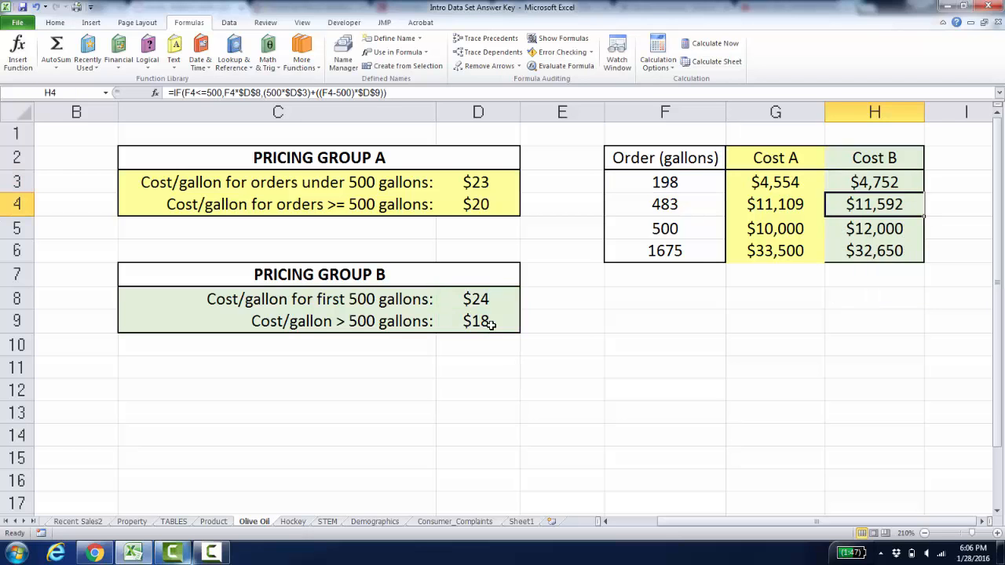
- Examine the Cost B formula in H6 for the 1675-gallon order
{"action": "left_click", "coordinate": [860, 250]}
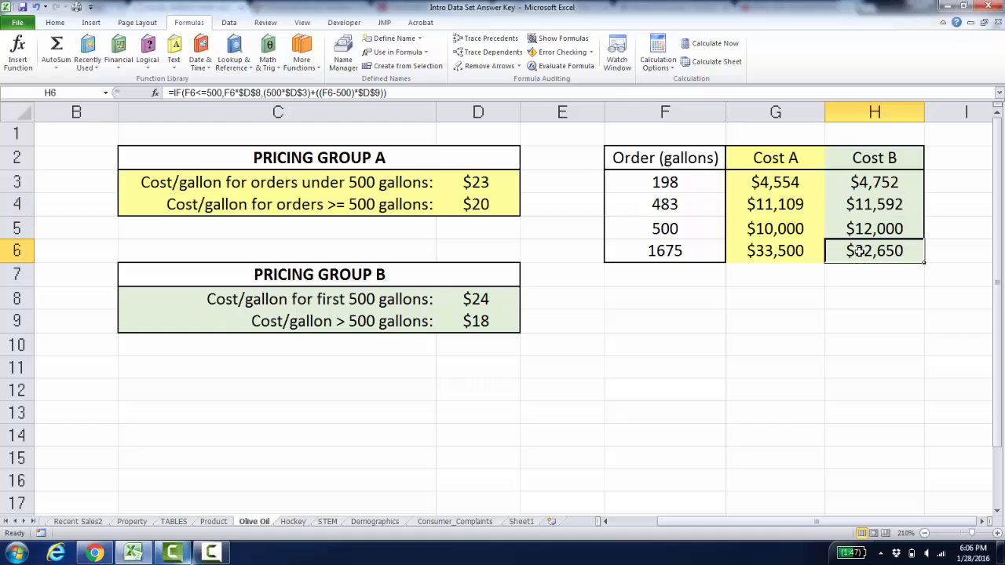
{"action": "double_click", "coordinate": [860, 251]}
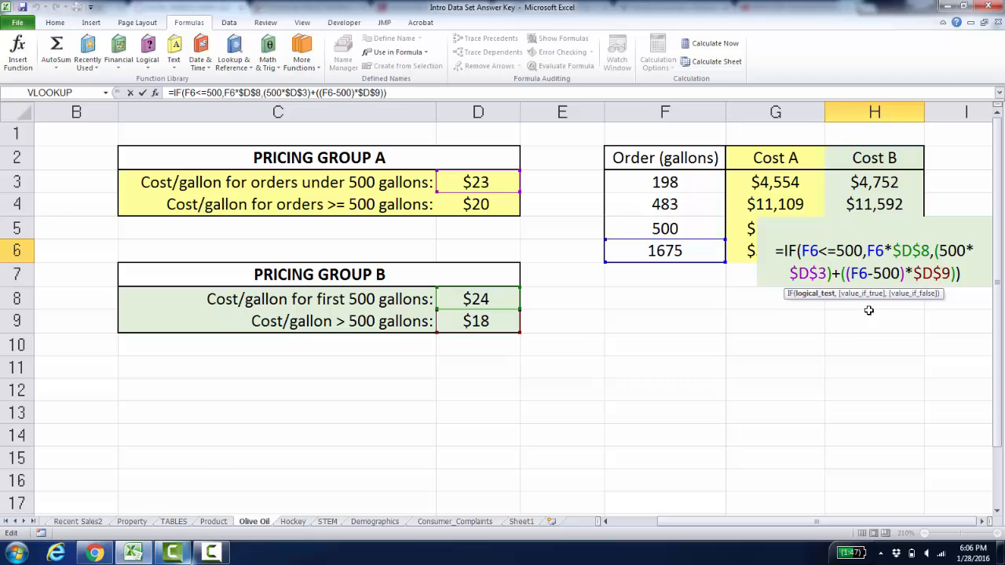
{"action": "left_click", "coordinate": [210, 552]}
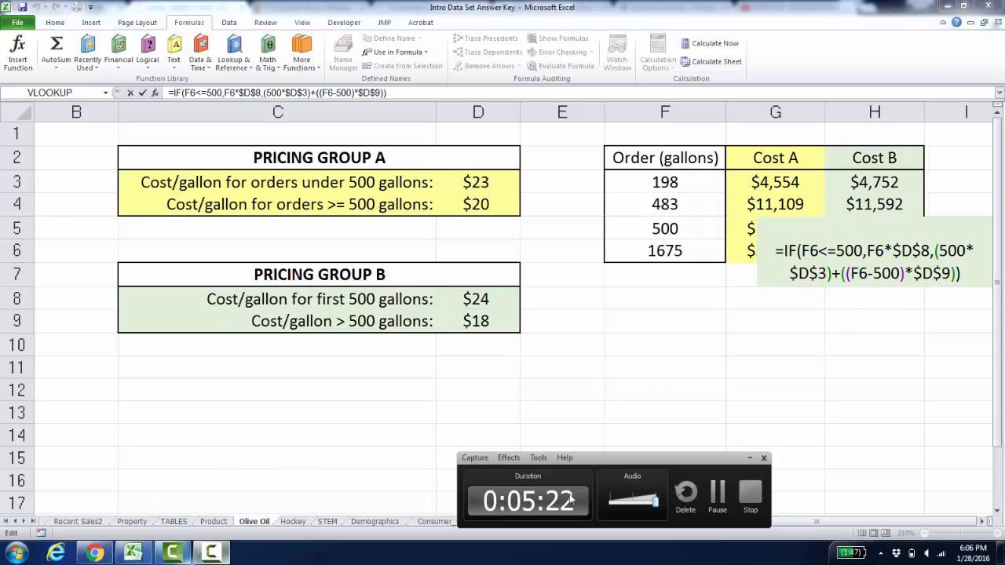